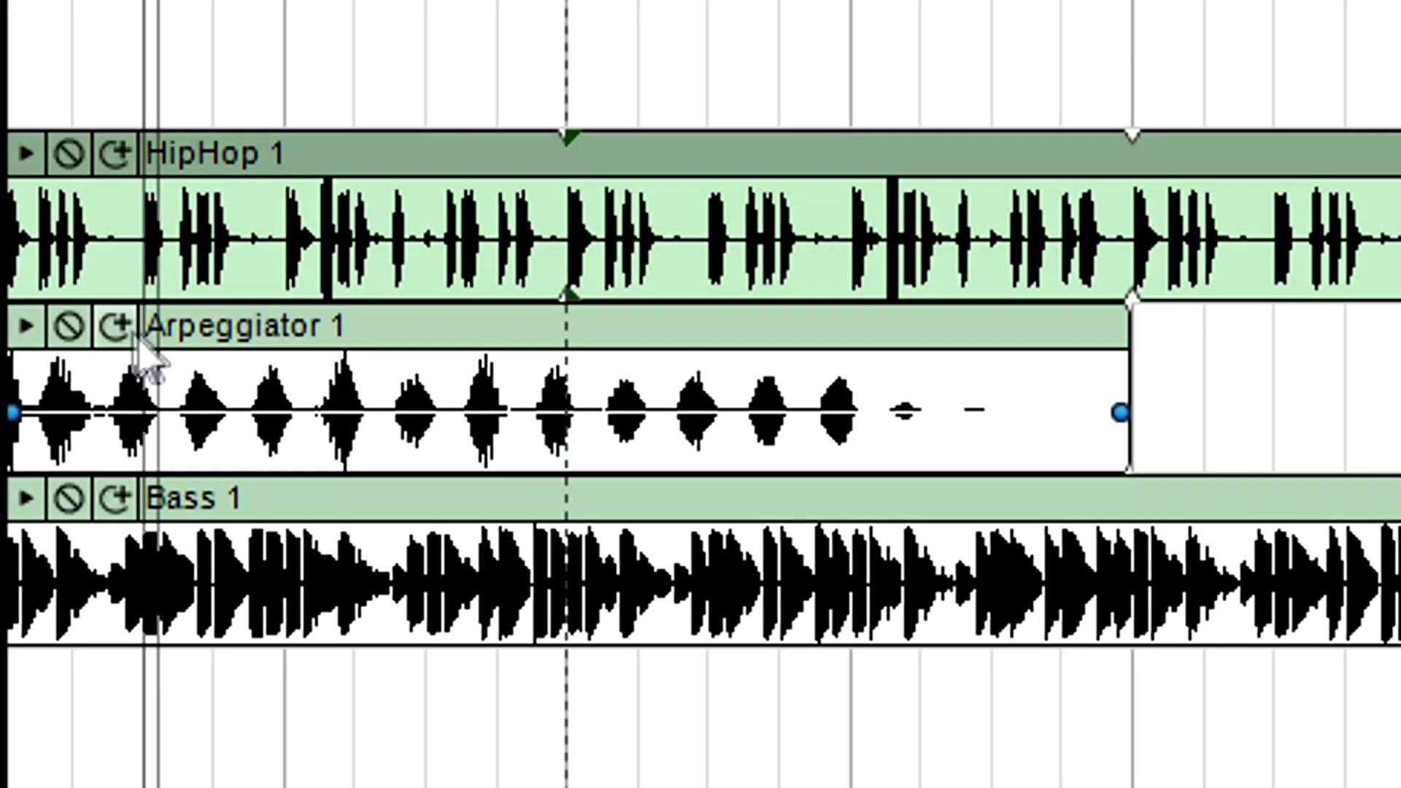
# Turn on looping for the Arpeggiator 1 clip
pyautogui.click(116, 328)
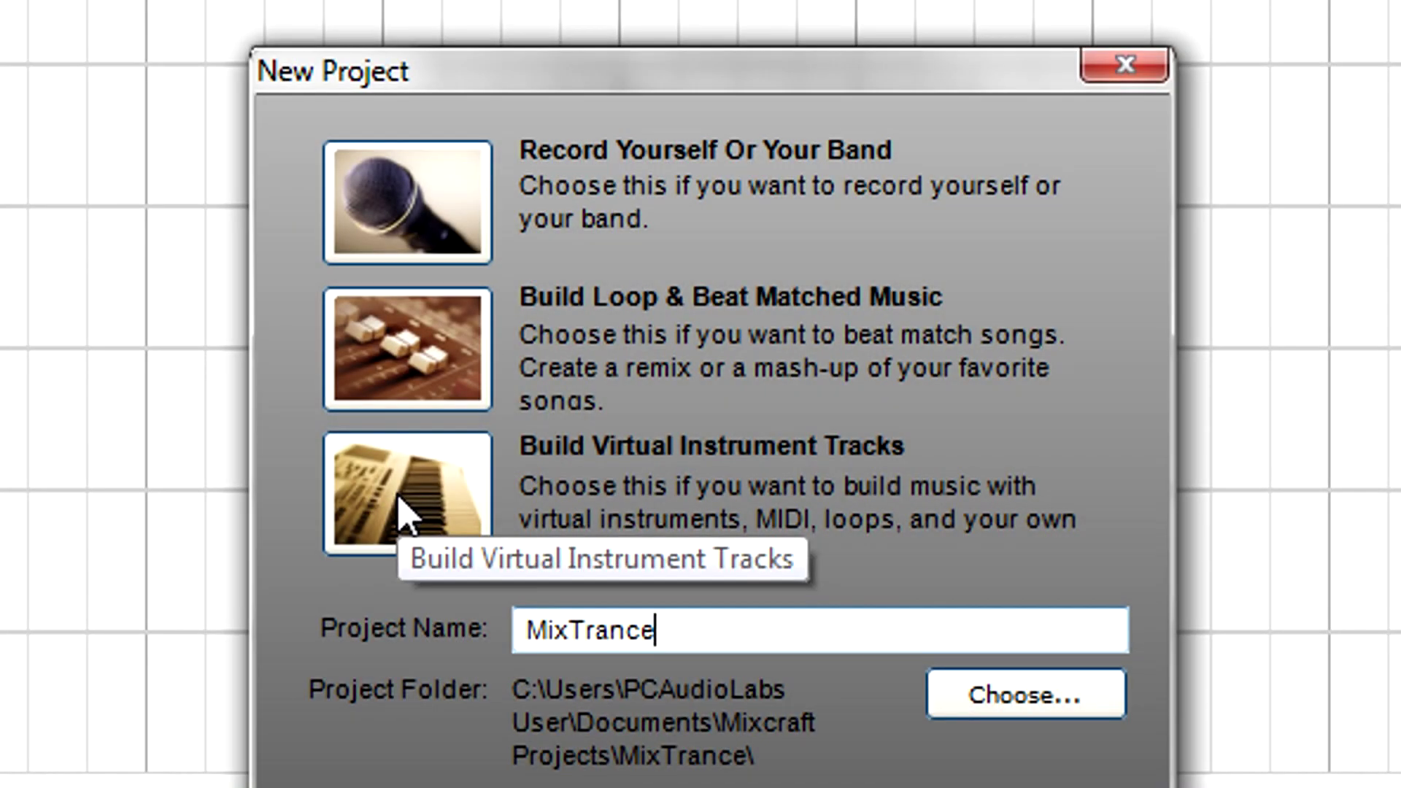
# Build the project with virtual instrument tracks and make track 3 a virtual instrument track
pyautogui.click(402, 515)
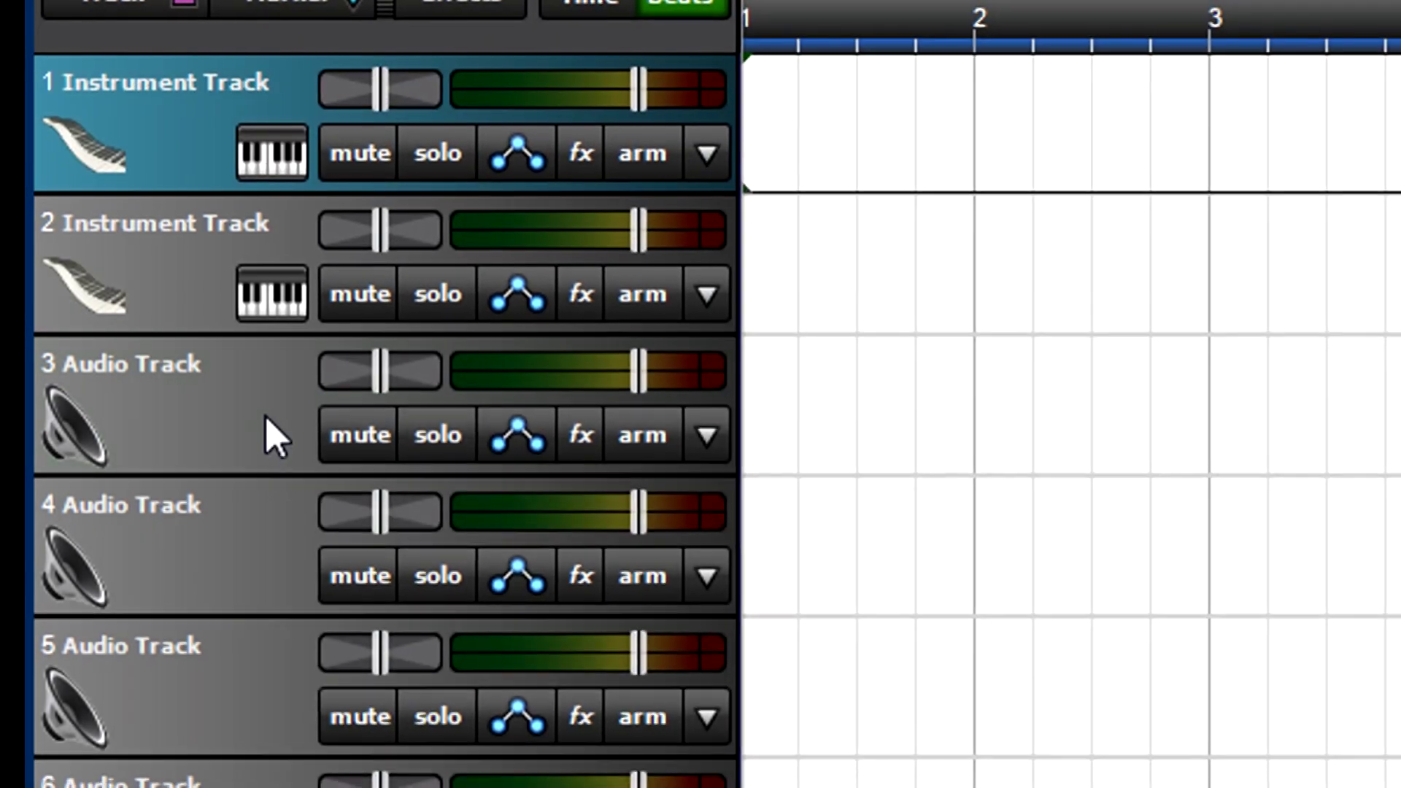
pyautogui.rightClick(279, 427)
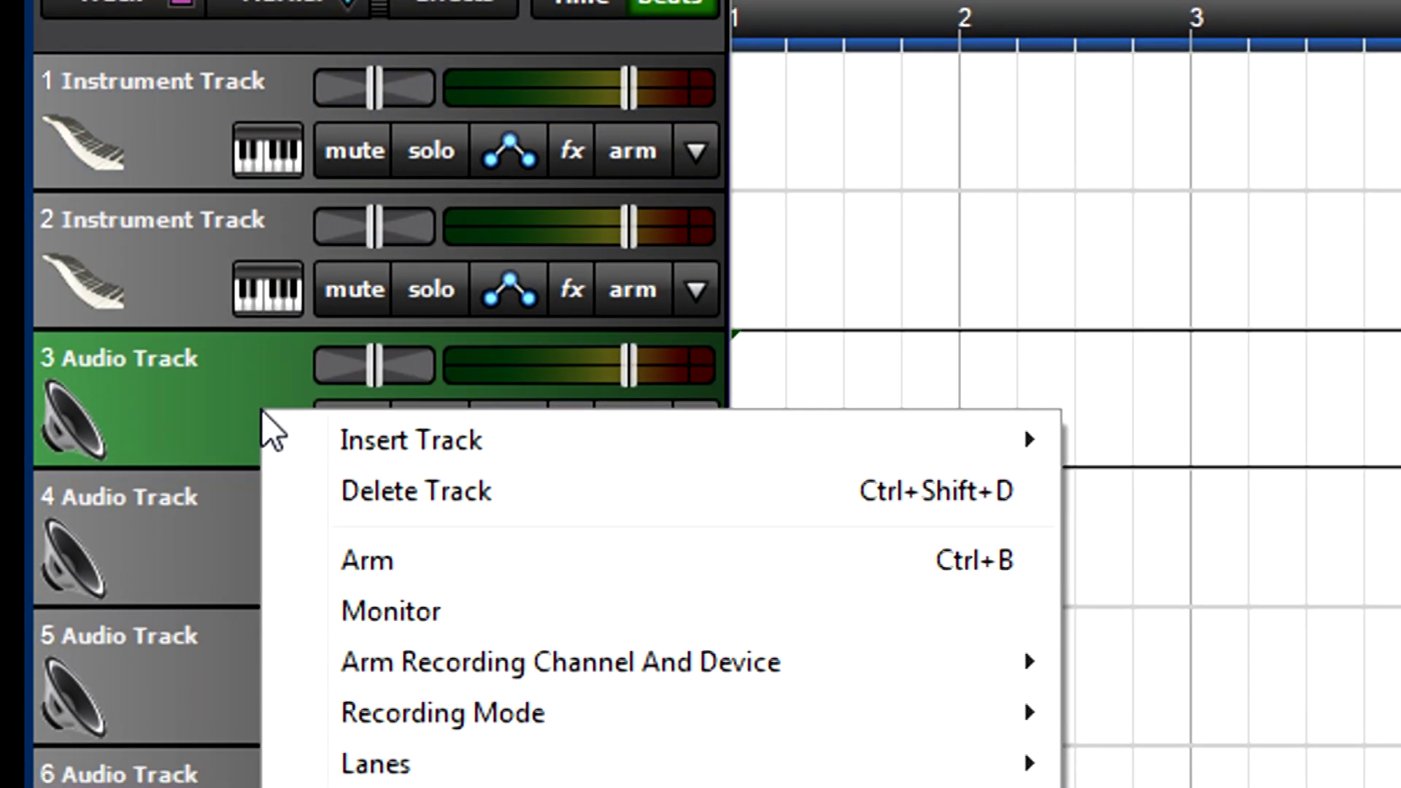
pyautogui.moveTo(396, 425)
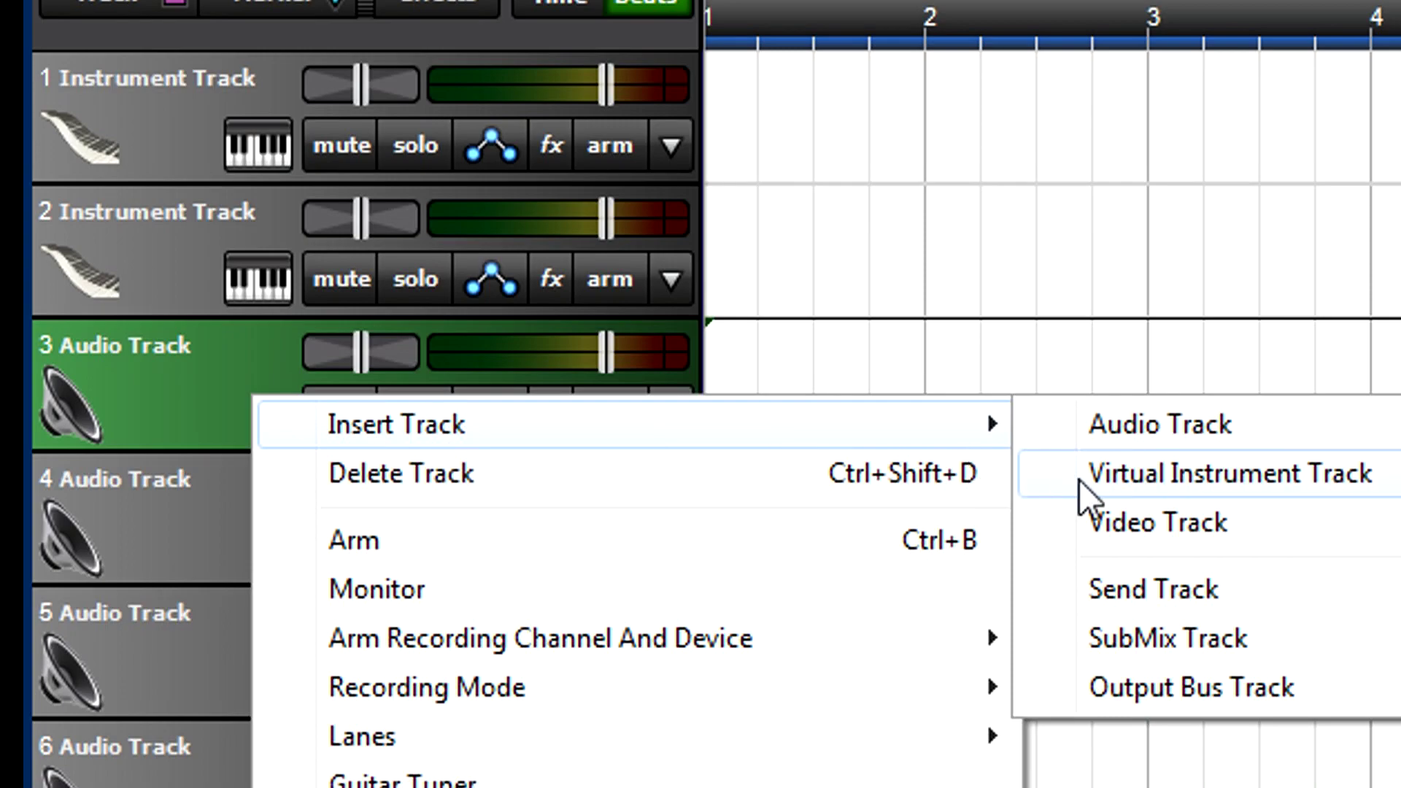
pyautogui.click(1079, 481)
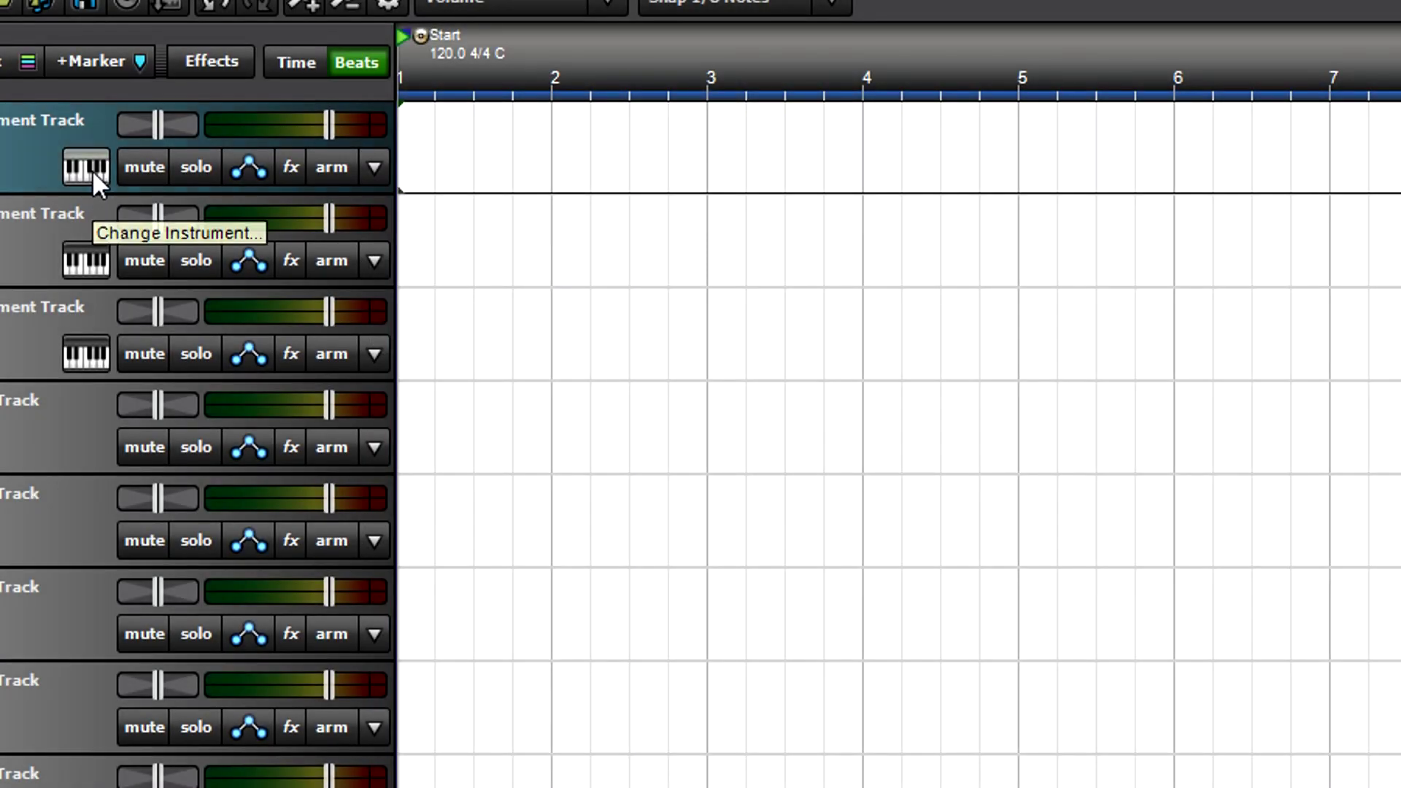
# Open track 1's instrument window on Keyboard - Electric and expand its details
pyautogui.click(92, 170)
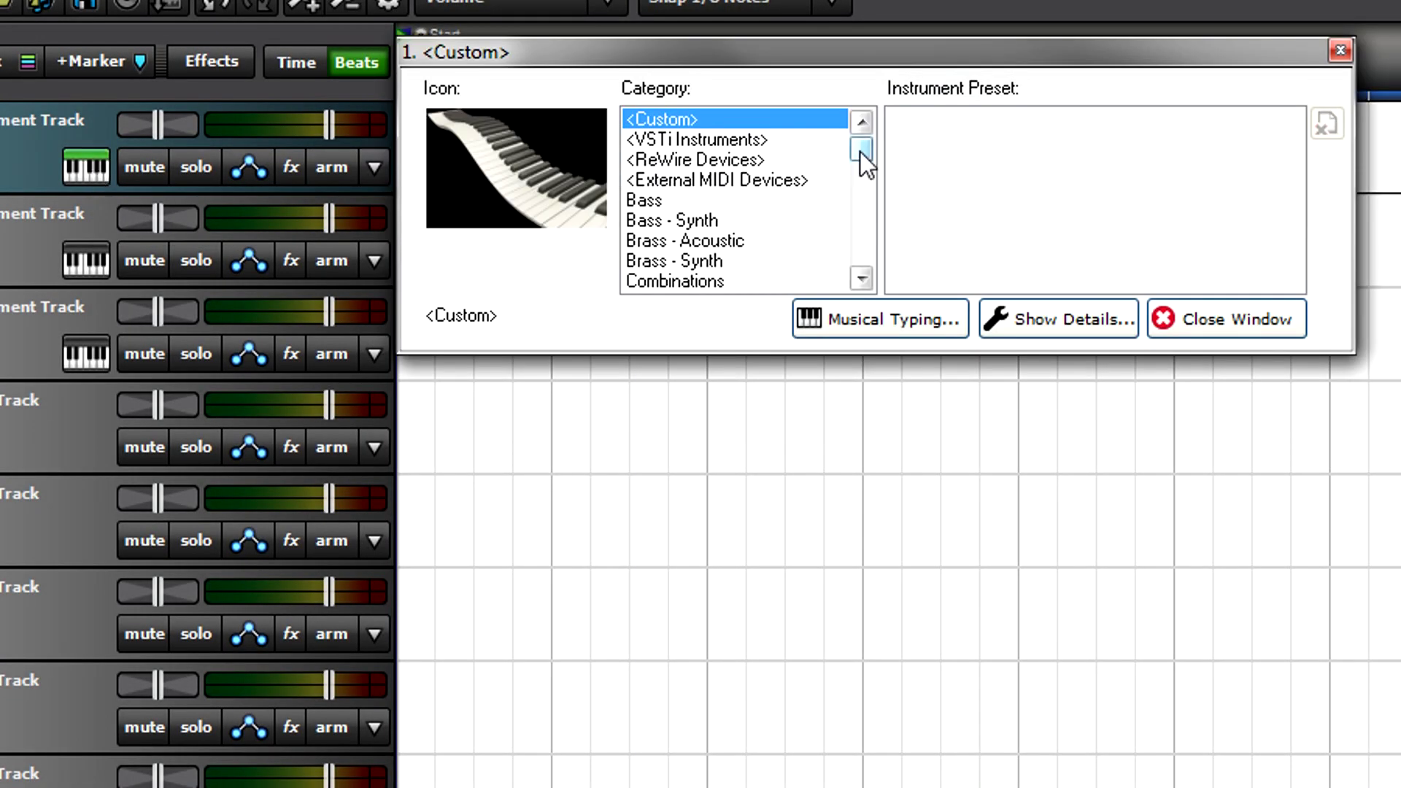
pyautogui.moveTo(859, 155); pyautogui.dragTo(860, 189)
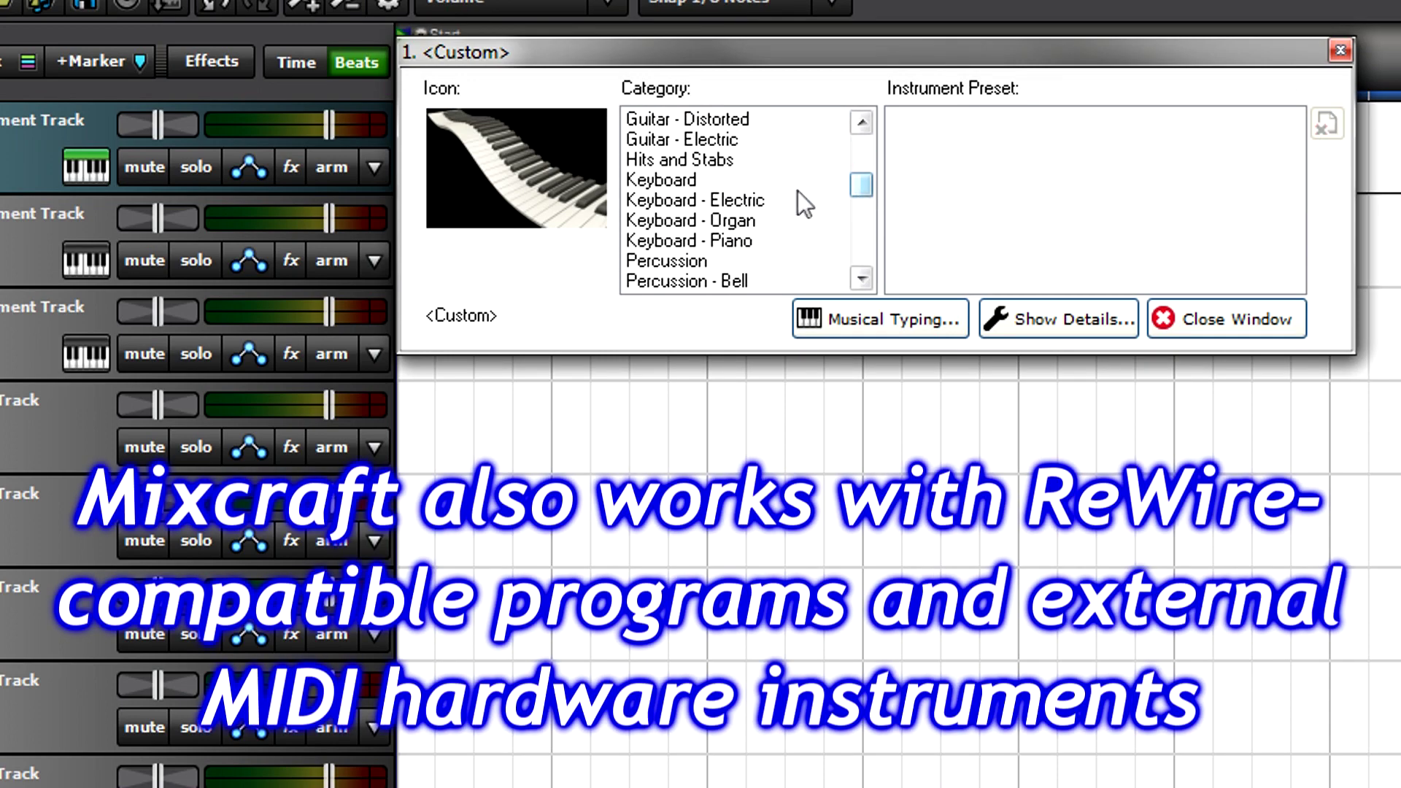
pyautogui.click(799, 203)
pyautogui.moveTo(1284, 157); pyautogui.dragTo(1295, 270)
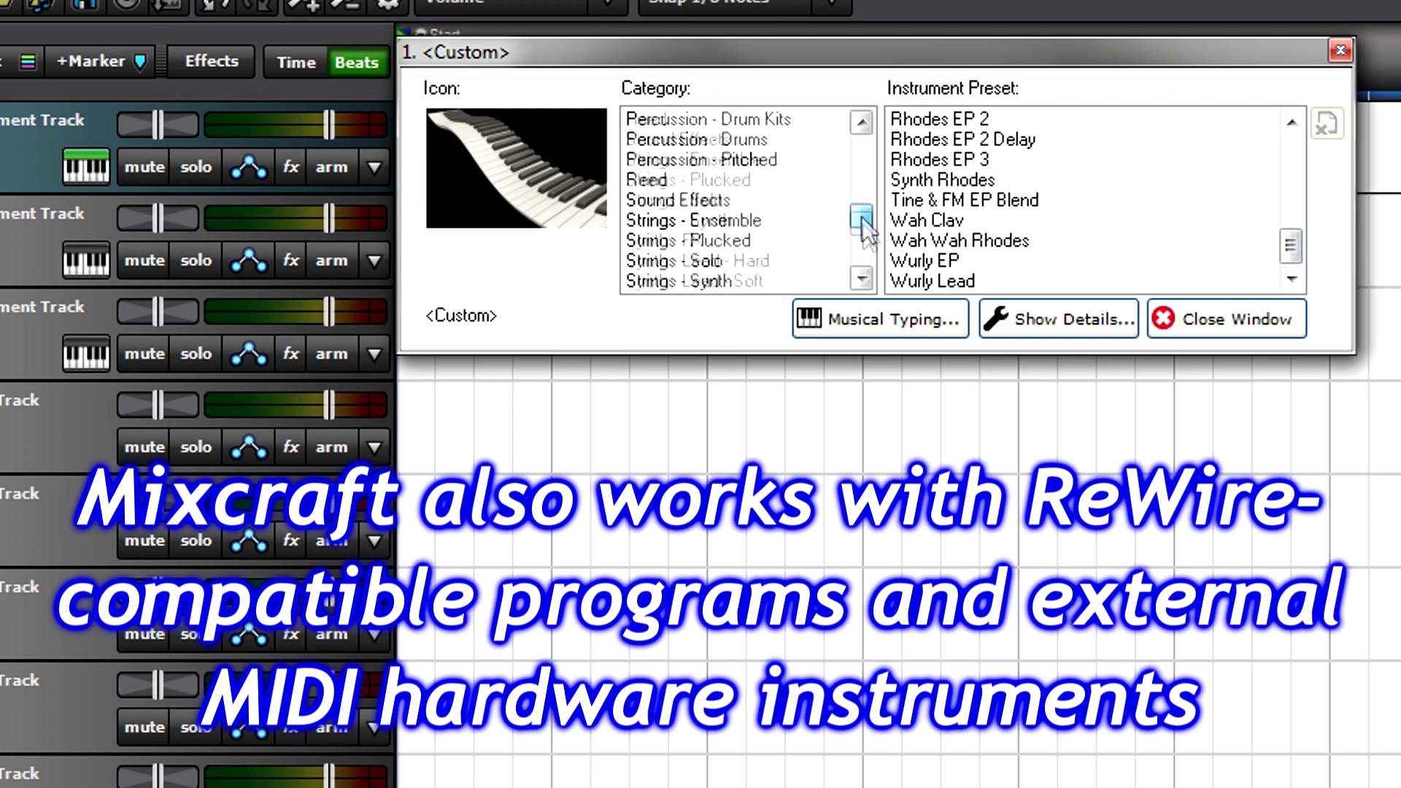
pyautogui.moveTo(867, 197); pyautogui.dragTo(862, 256)
pyautogui.click(1048, 328)
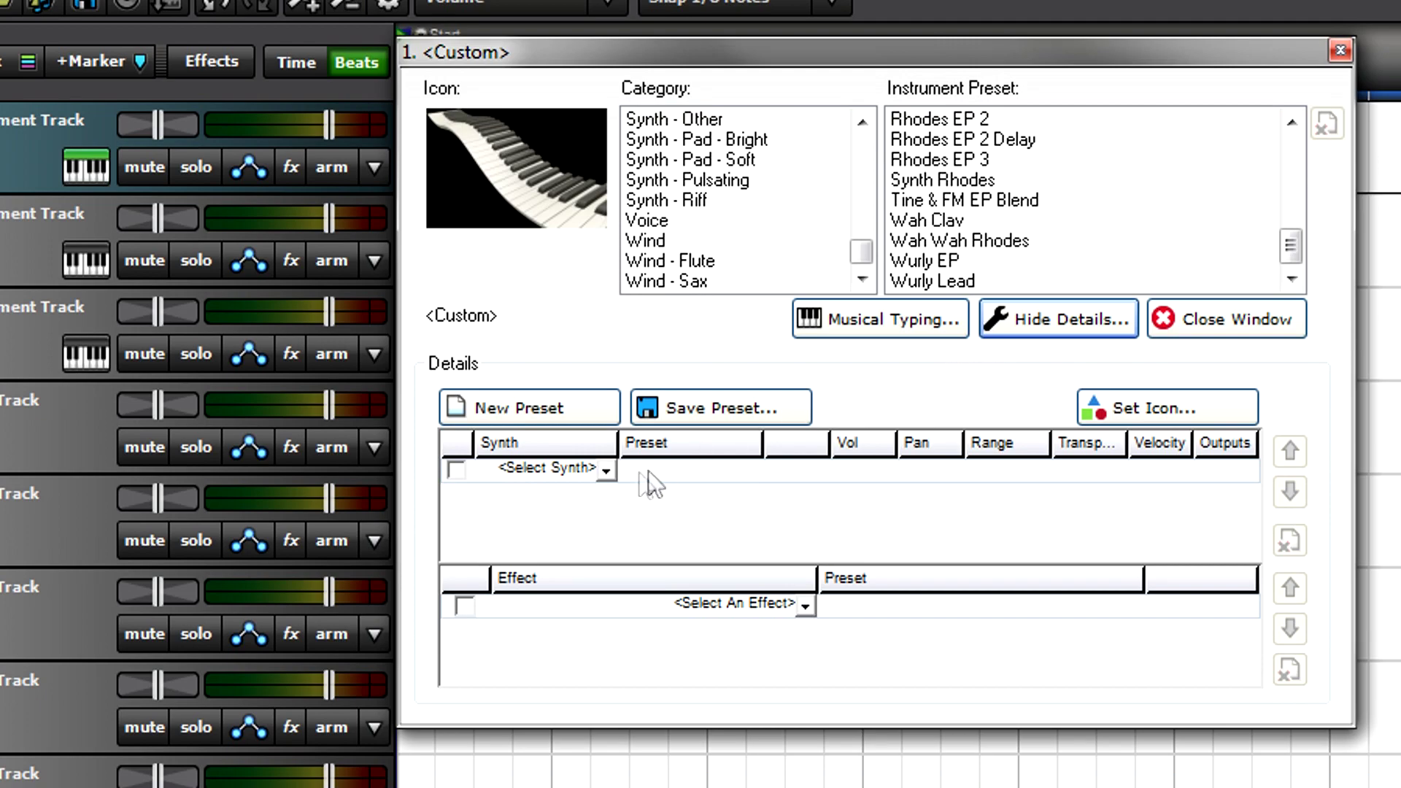
# Load Lounge Lizard Electric Piano with the Rhodes 1 Tremolo preset and open its editor
pyautogui.click(606, 468)
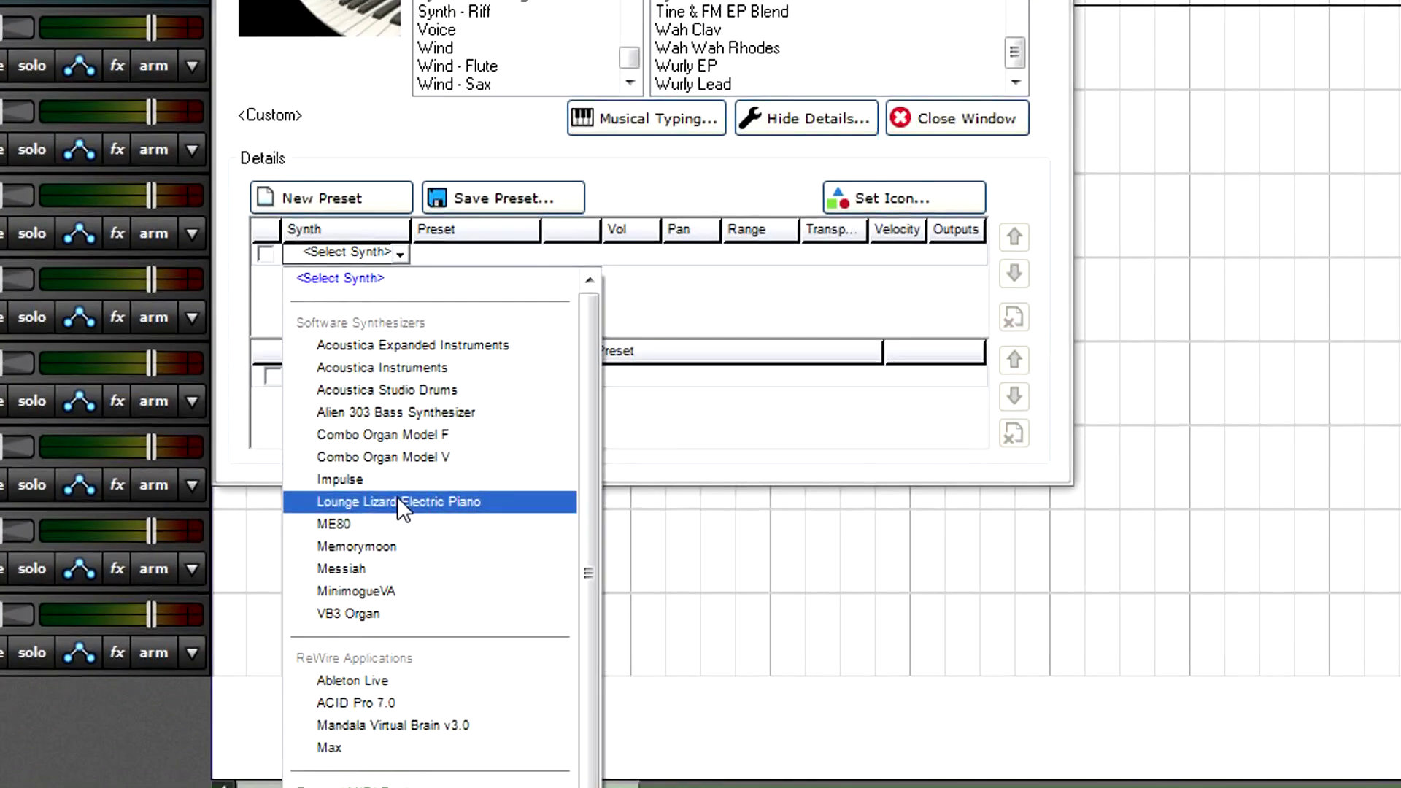
pyautogui.click(466, 583)
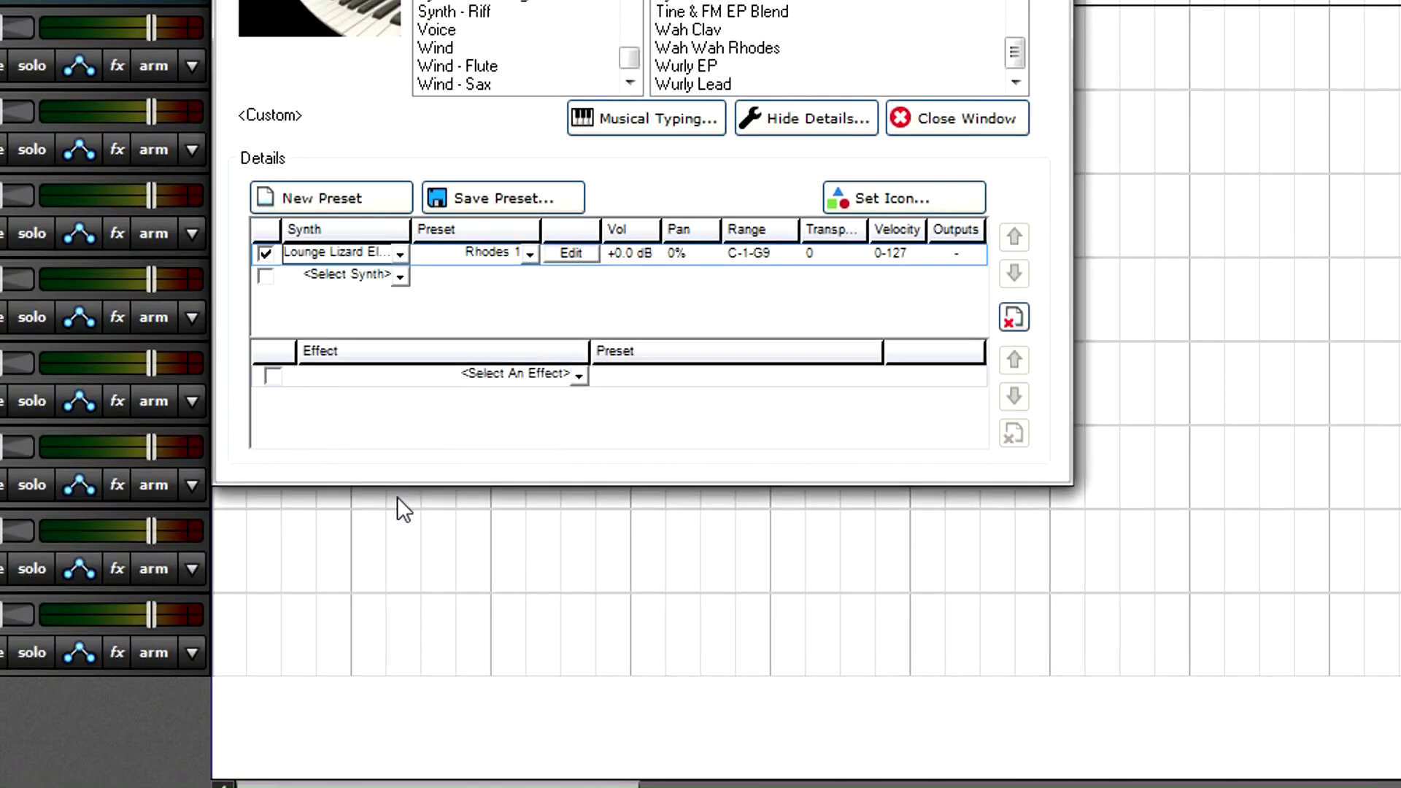
pyautogui.click(534, 261)
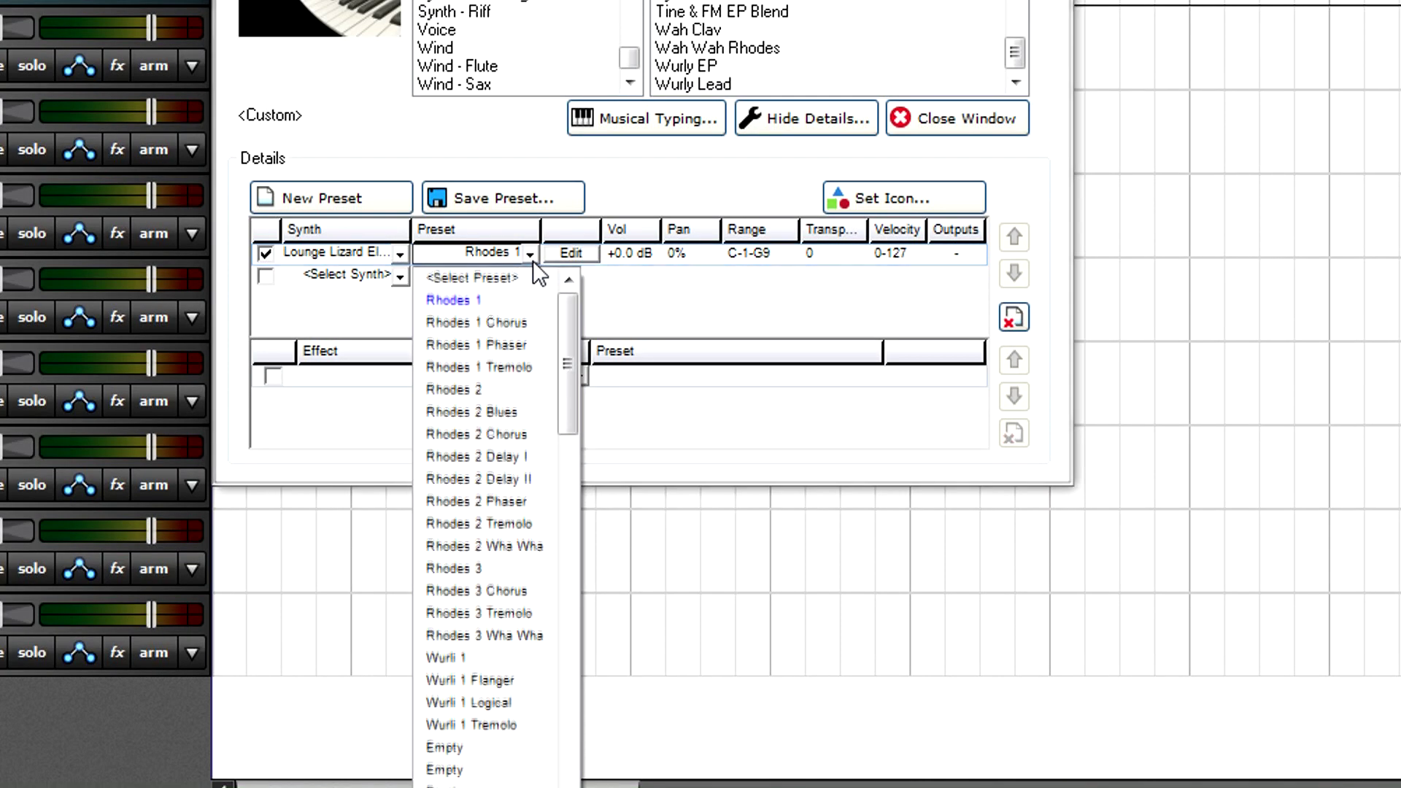
pyautogui.click(511, 366)
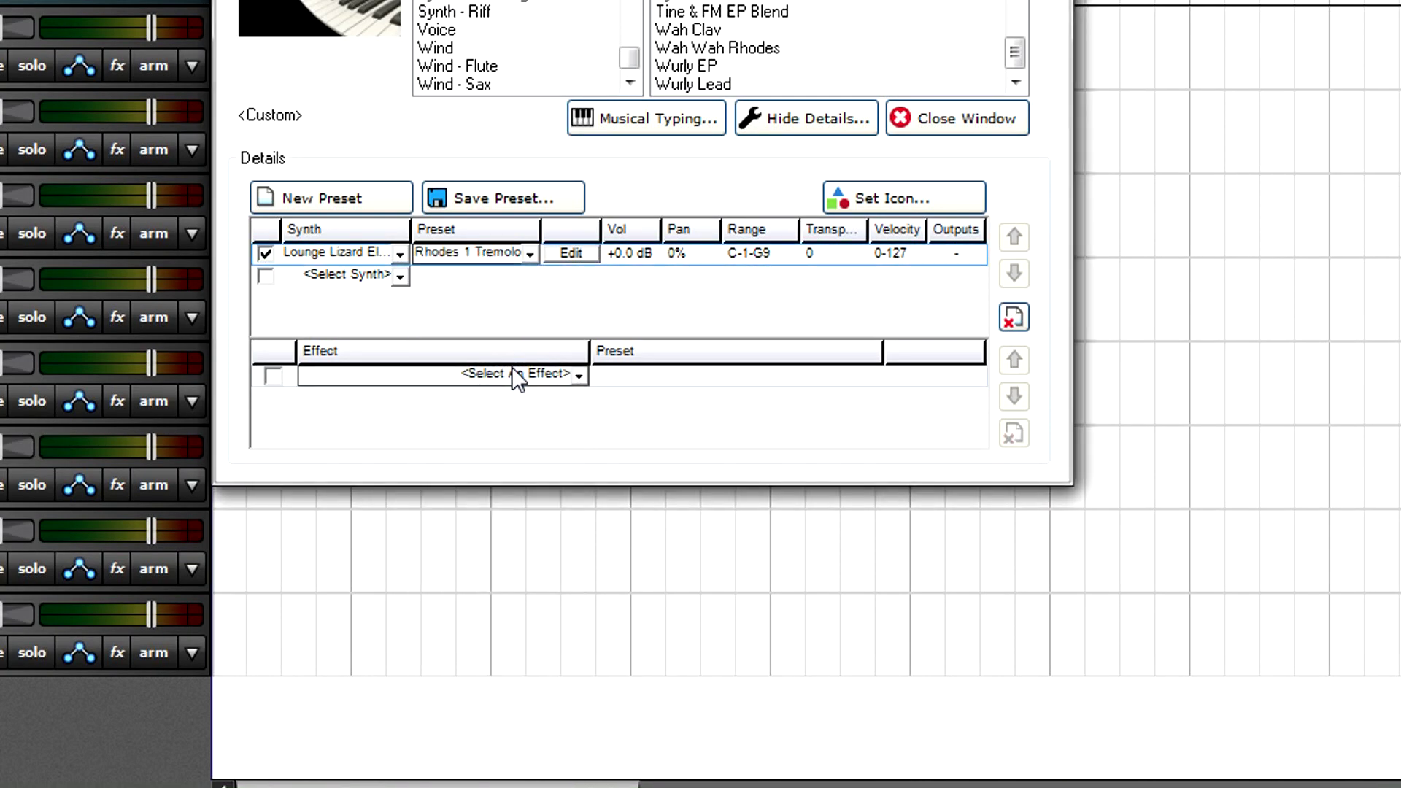
pyautogui.click(574, 255)
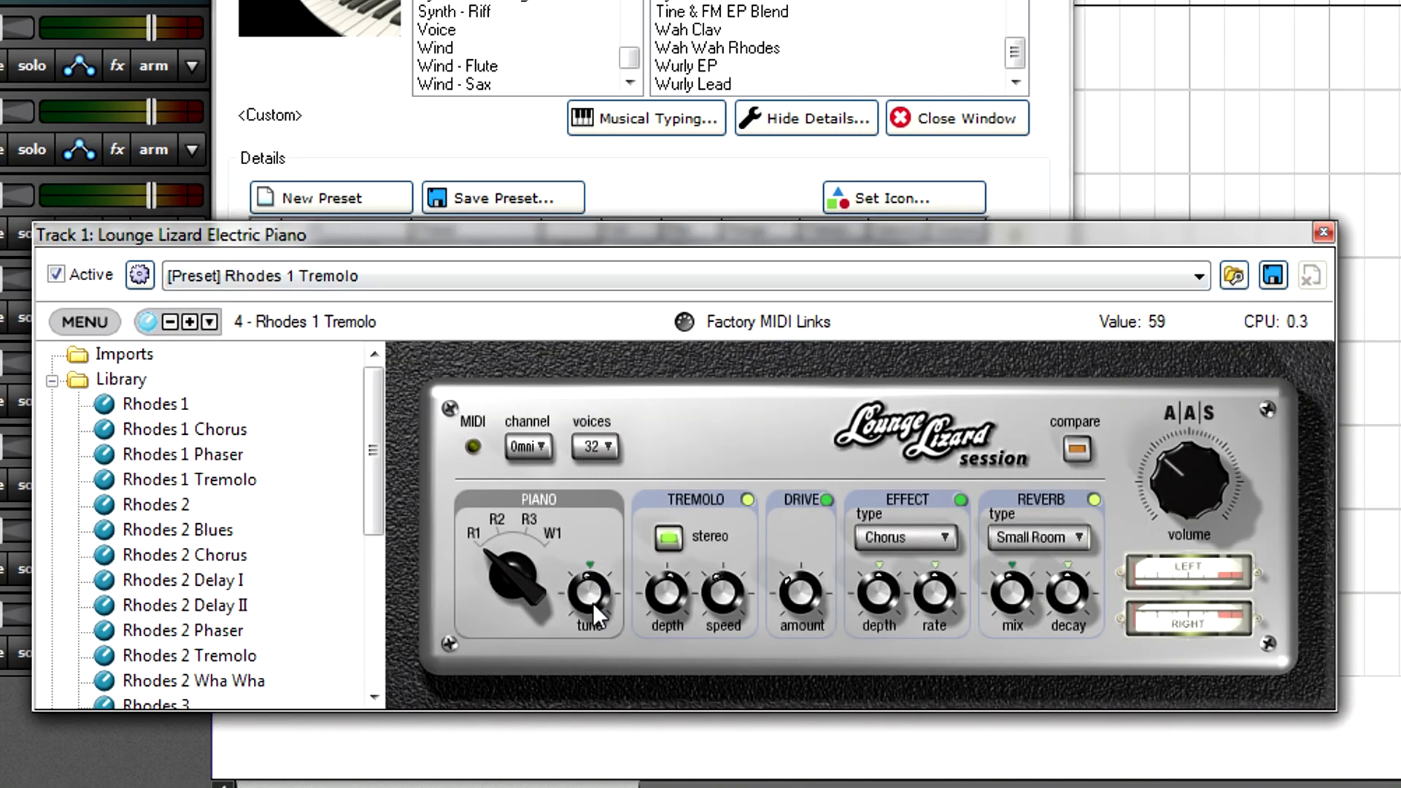
# Close the piano editor and add Acoustica Chorus to track 1's effects
pyautogui.click(1320, 233)
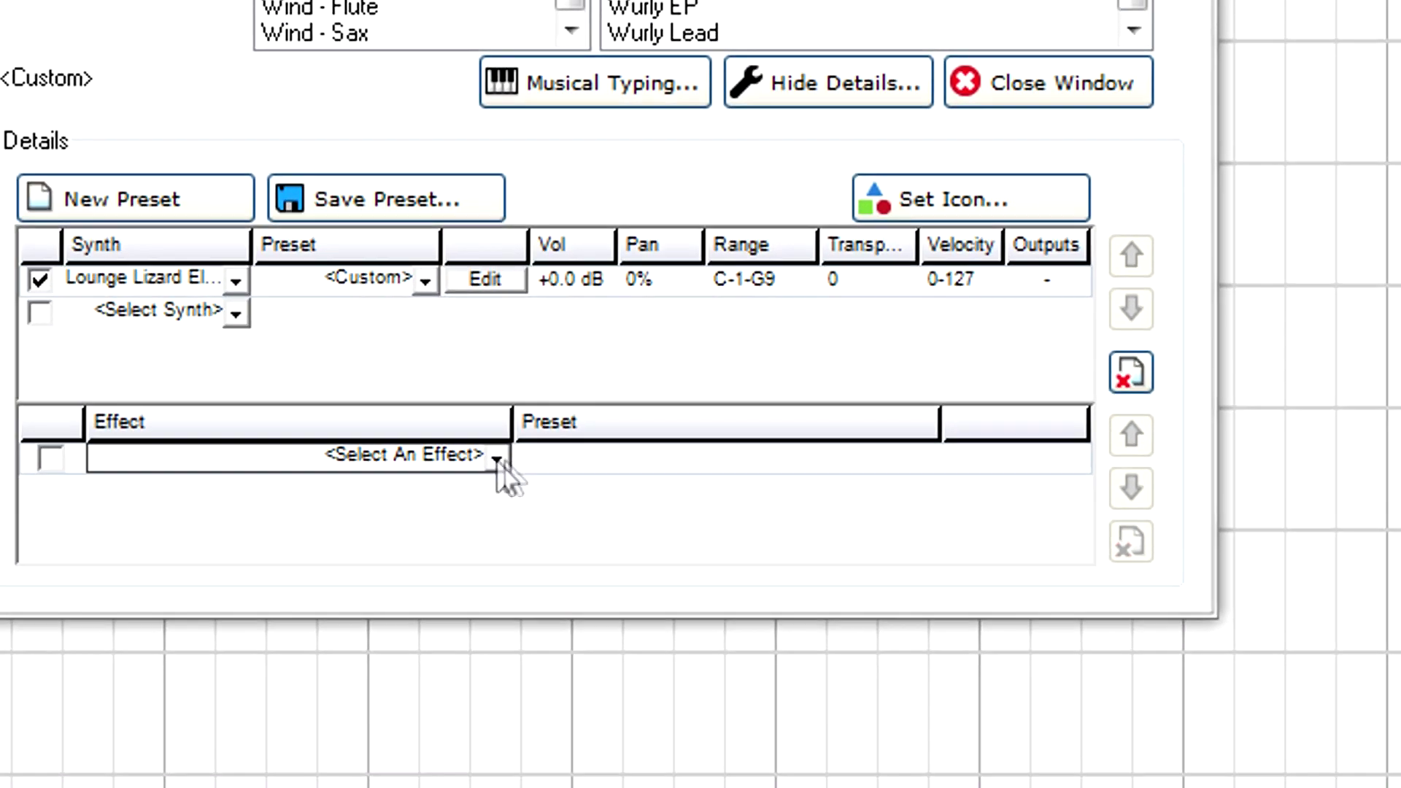
pyautogui.click(495, 459)
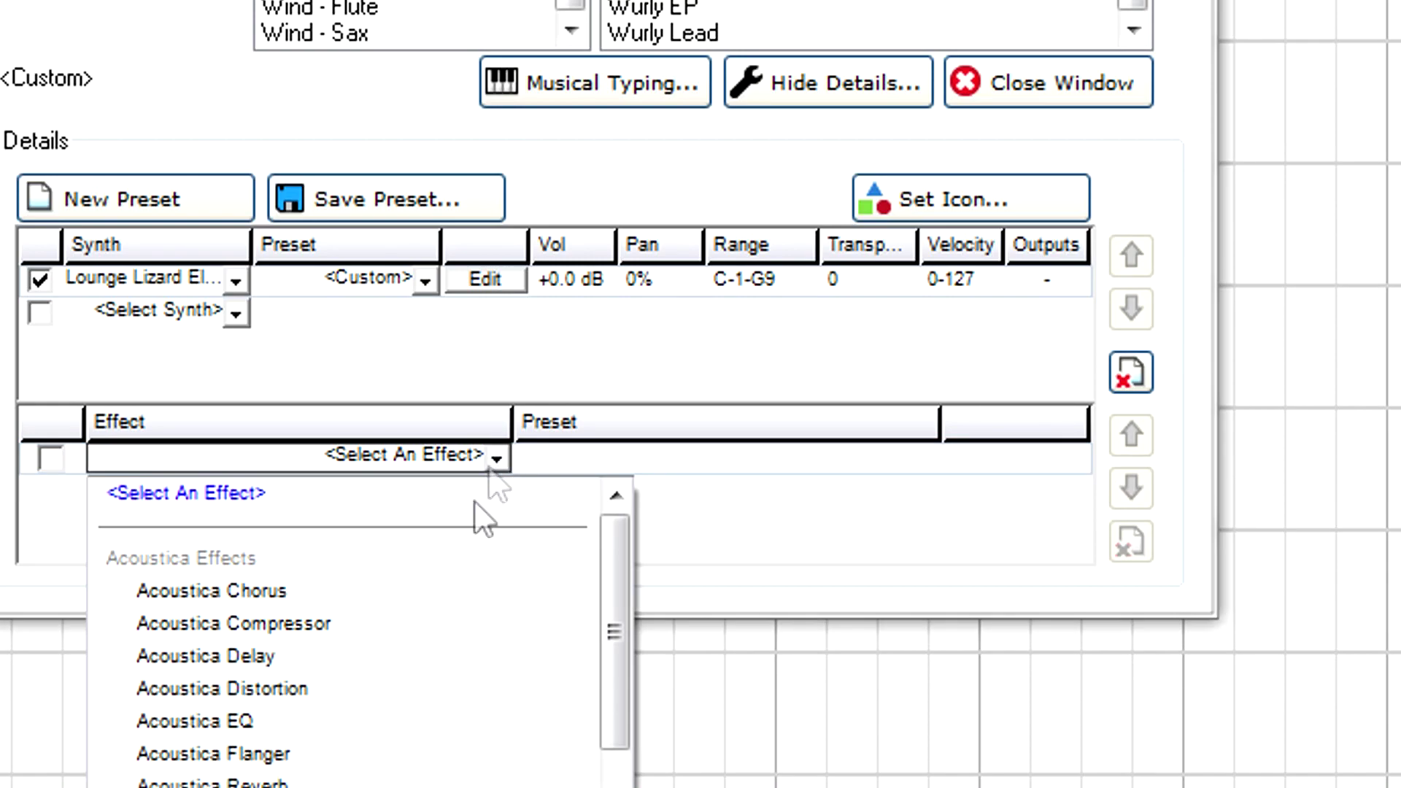
pyautogui.click(477, 588)
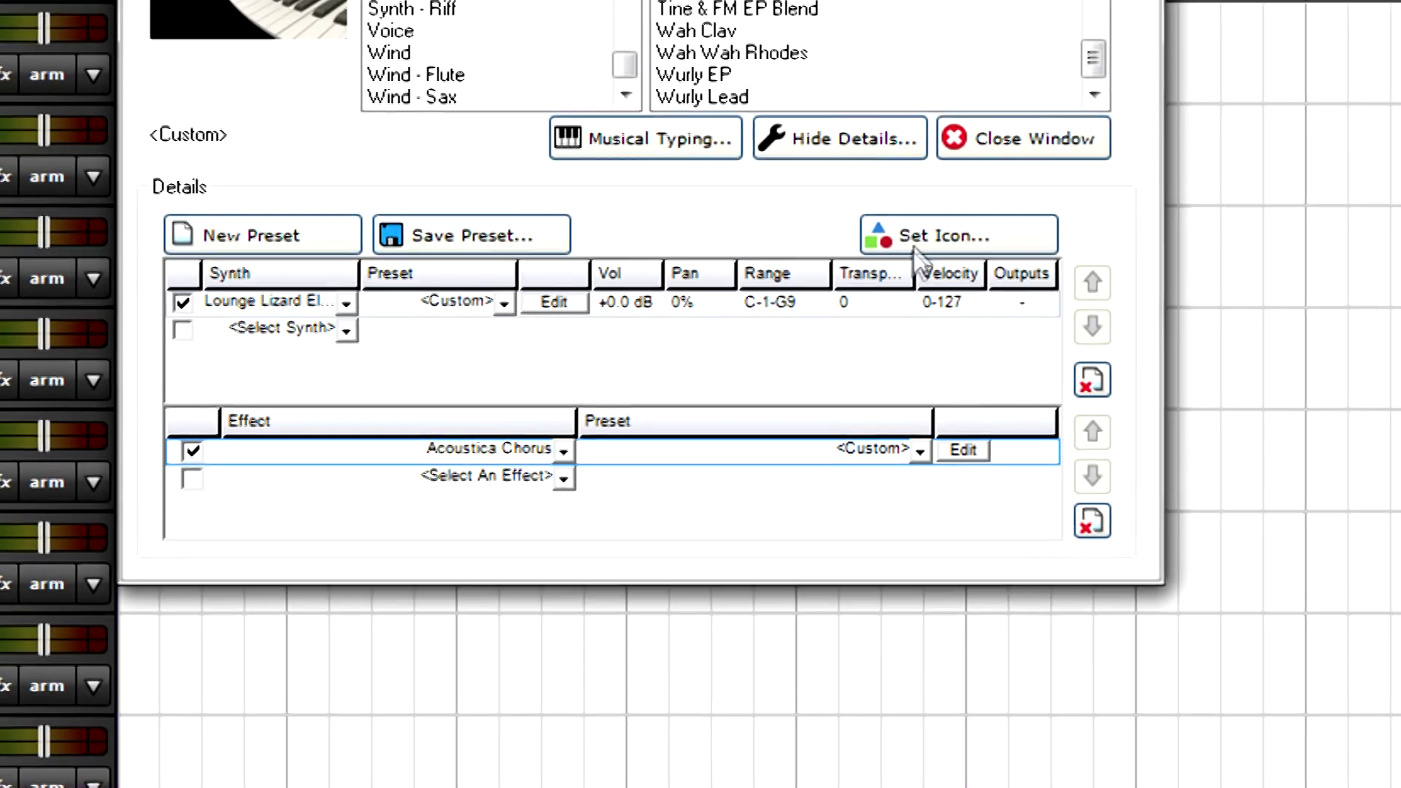
# Give track 1 the piano icon and show the Musical Typing keyboard
pyautogui.click(922, 263)
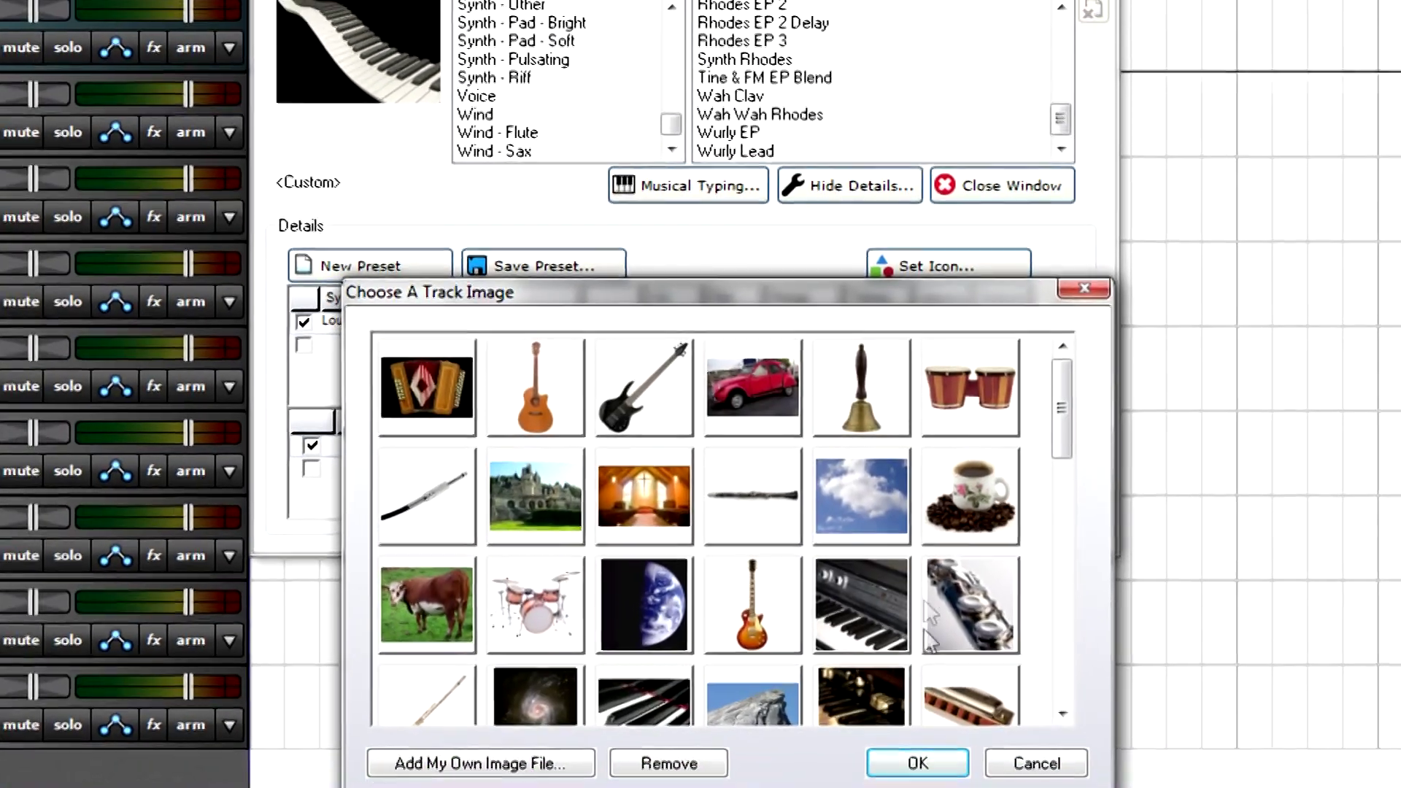
pyautogui.click(888, 618)
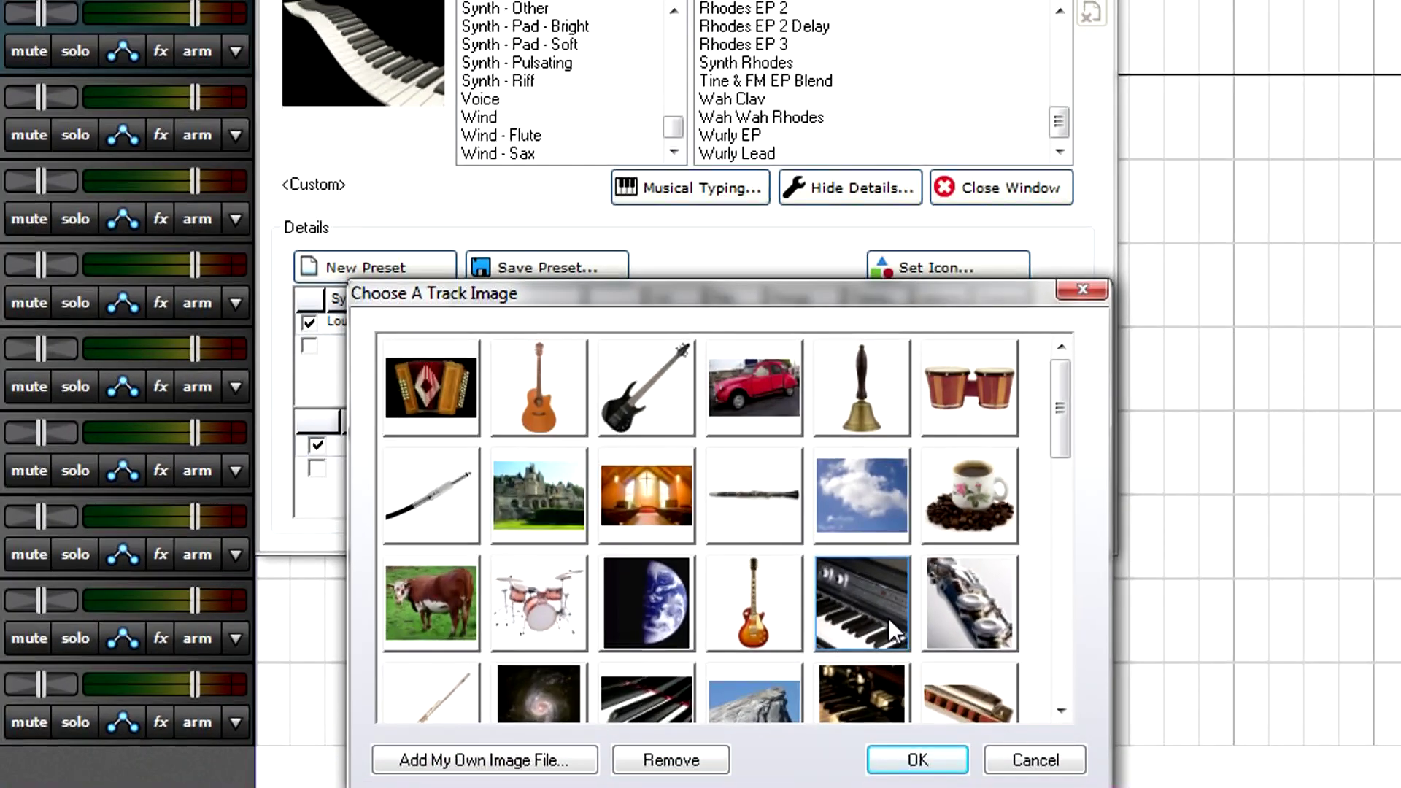
pyautogui.click(923, 755)
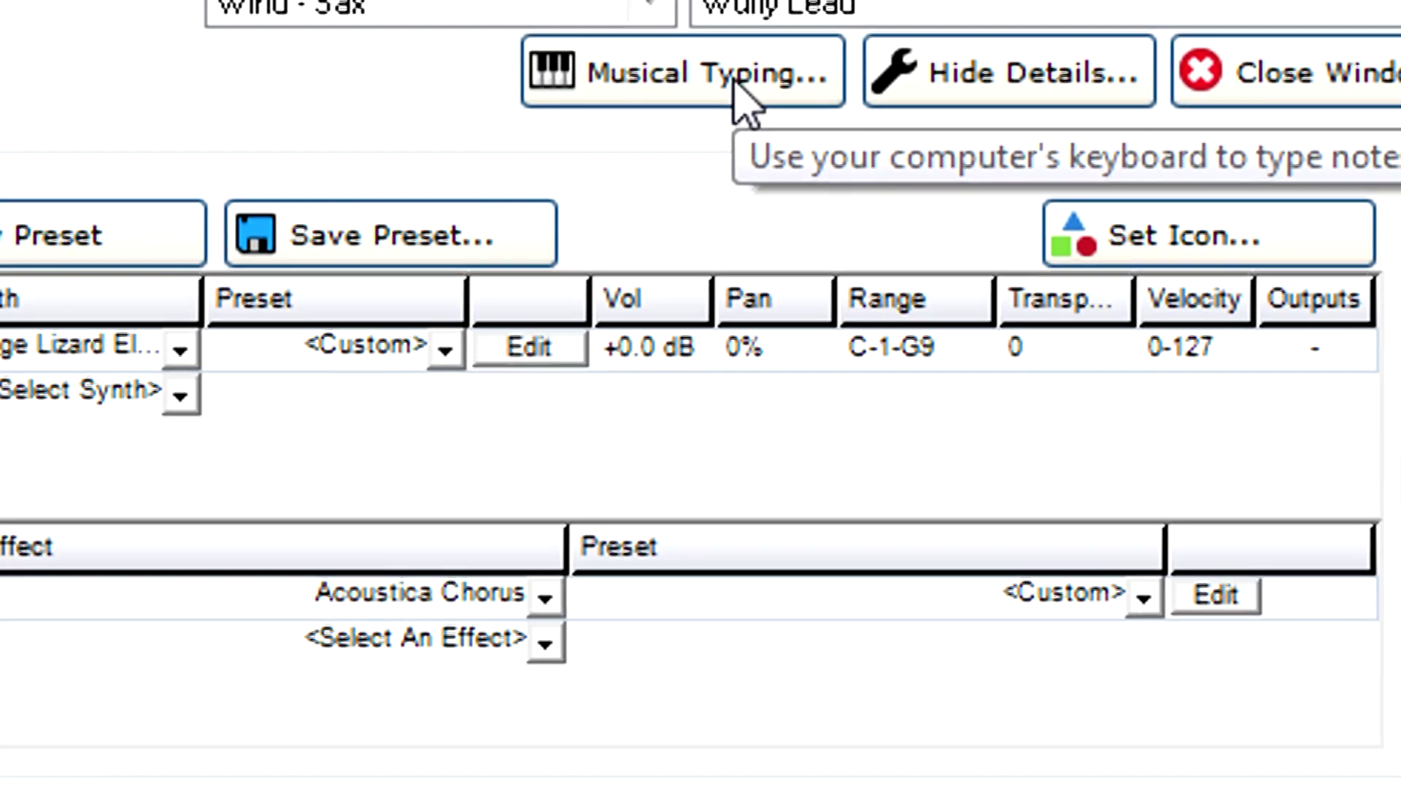
pyautogui.click(743, 134)
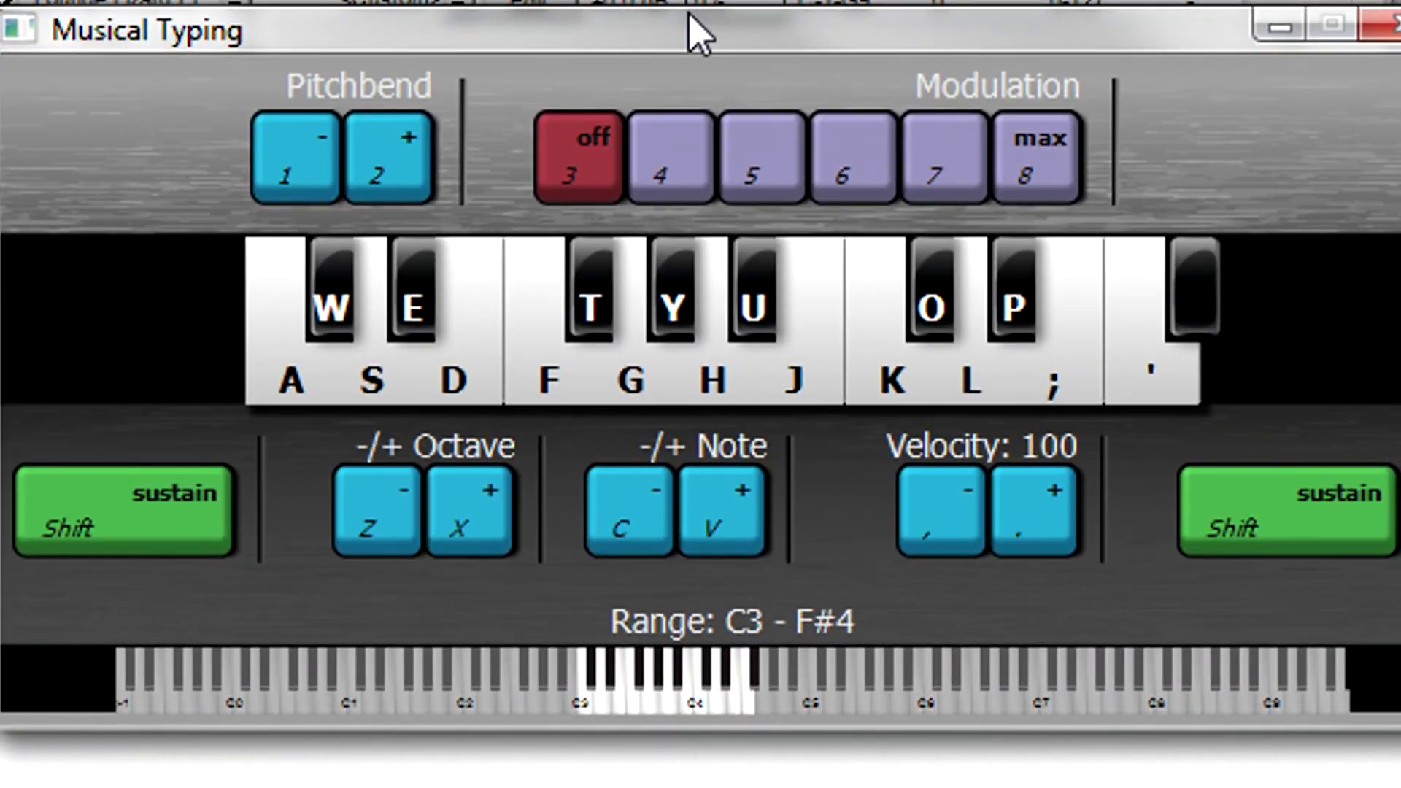
pyautogui.press('a')
pyautogui.press('d')
pyautogui.press('g')
pyautogui.press('d')
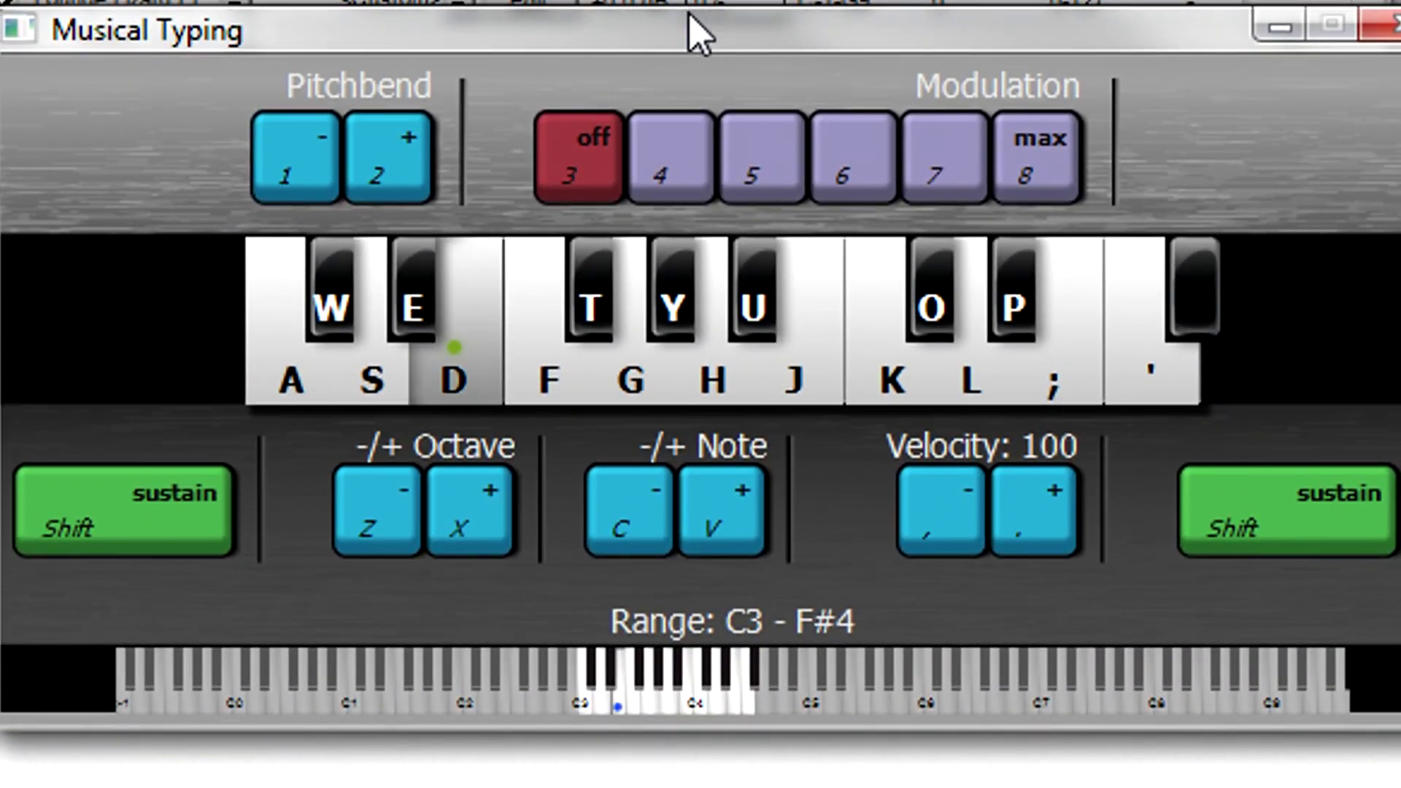
pyautogui.press('a')
pyautogui.press('g')
pyautogui.press('a')
pyautogui.press('d')
pyautogui.press('g')
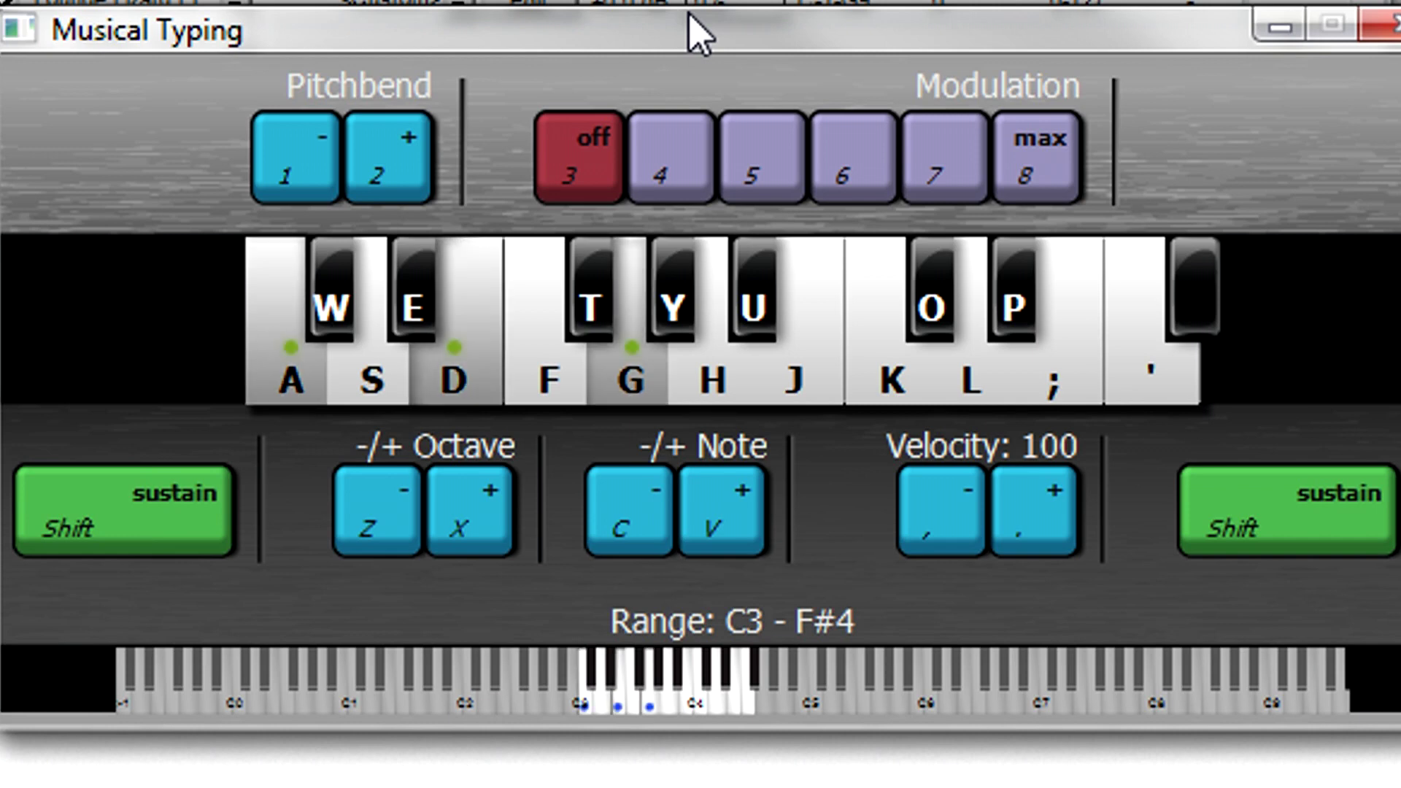
pyautogui.press('g')
pyautogui.press('g')
pyautogui.press('j')
pyautogui.press('f')
pyautogui.press('h')
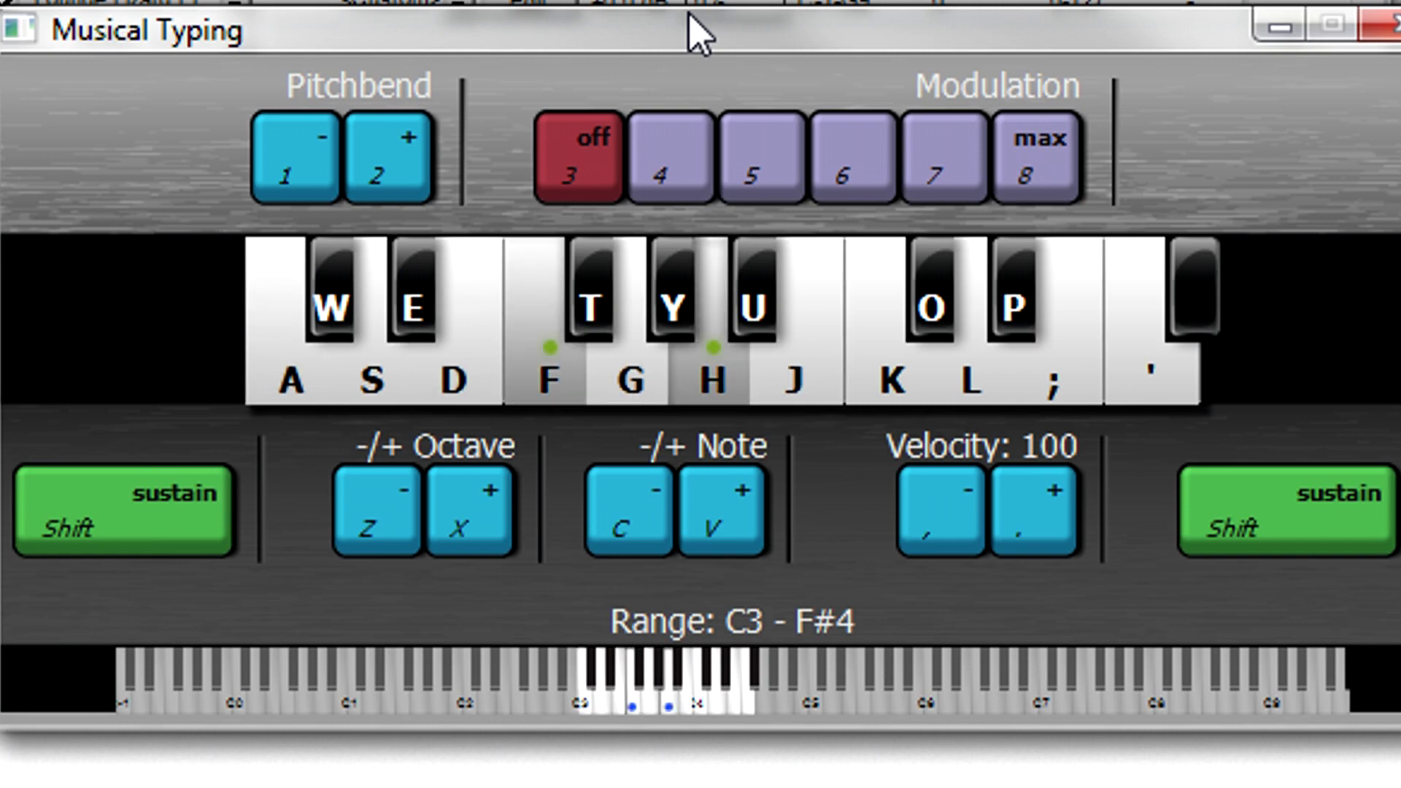
pyautogui.press('g')
pyautogui.press('j')
pyautogui.press('a')
pyautogui.press('d')
pyautogui.press('g')
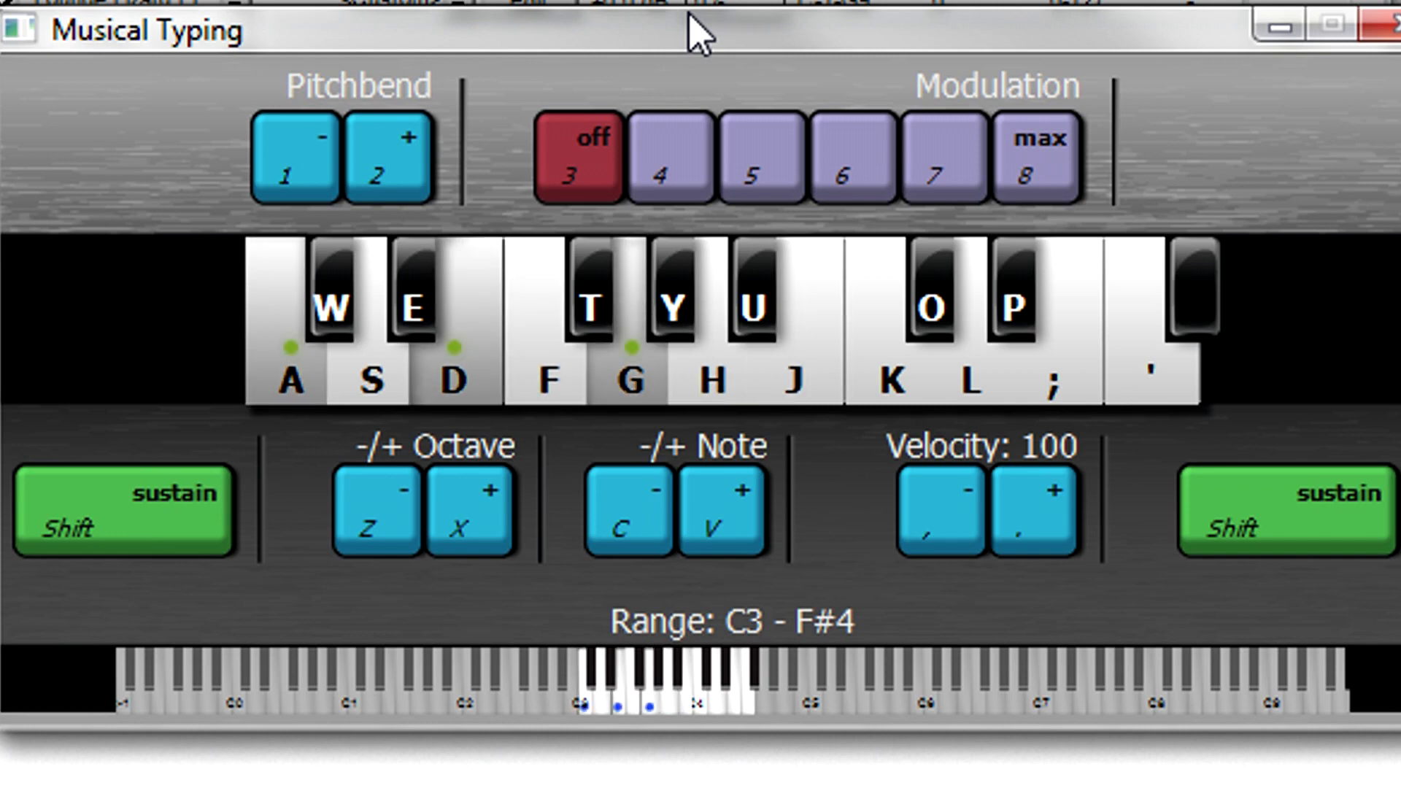
pyautogui.press('j')
pyautogui.press('f')
pyautogui.press('h')
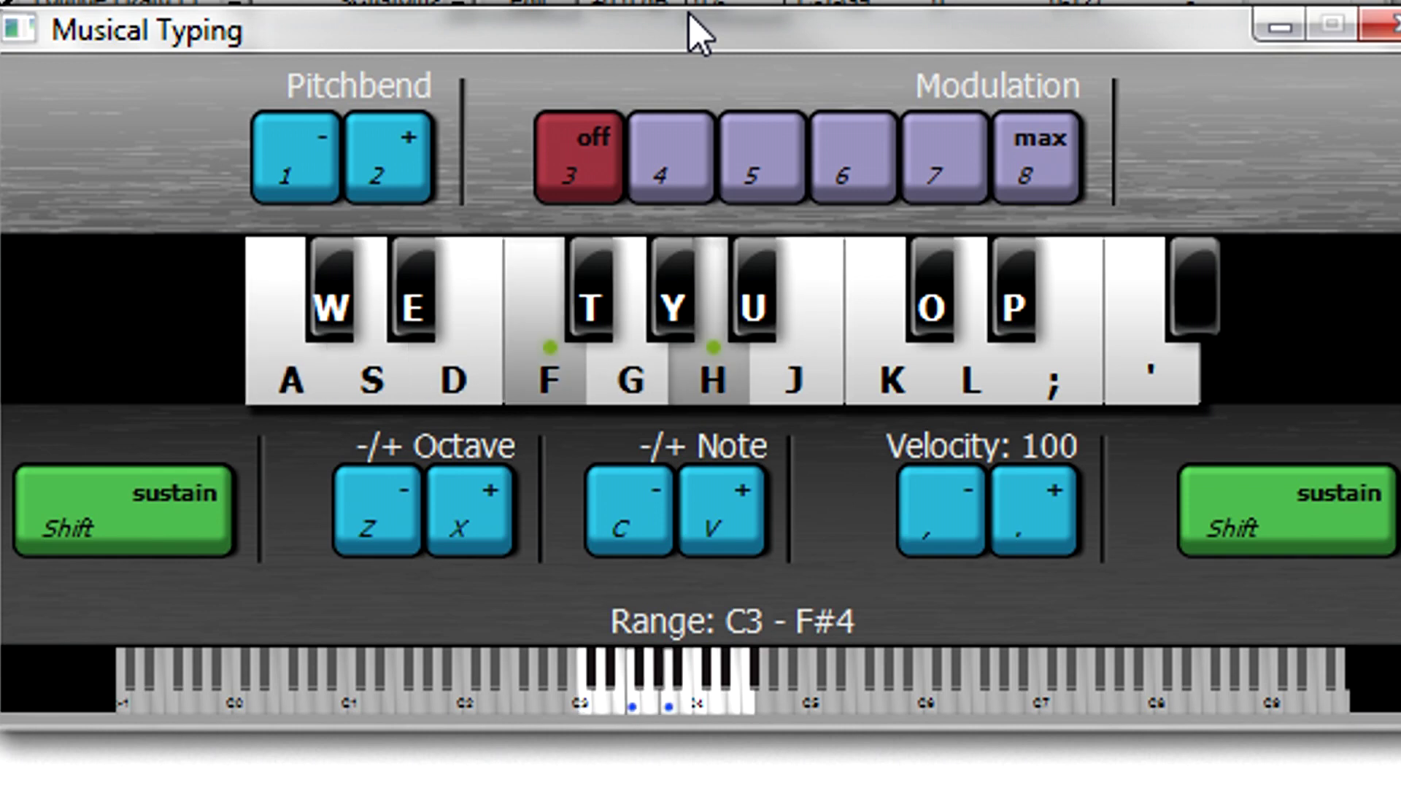
pyautogui.press('f')
pyautogui.press('d')
pyautogui.press('s')
pyautogui.press('a')
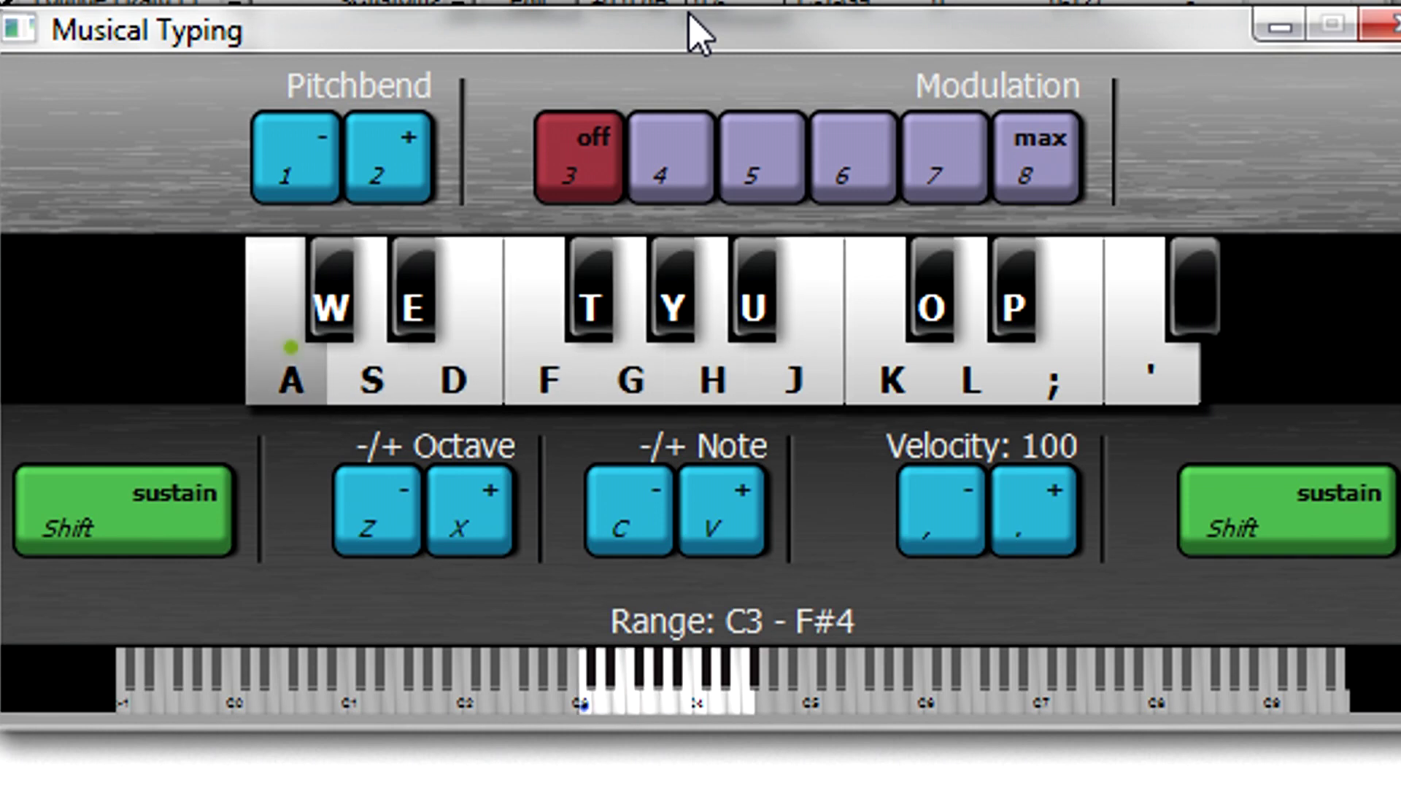
pyautogui.press('g')
pyautogui.press('j')
pyautogui.press('f')
pyautogui.press('h')
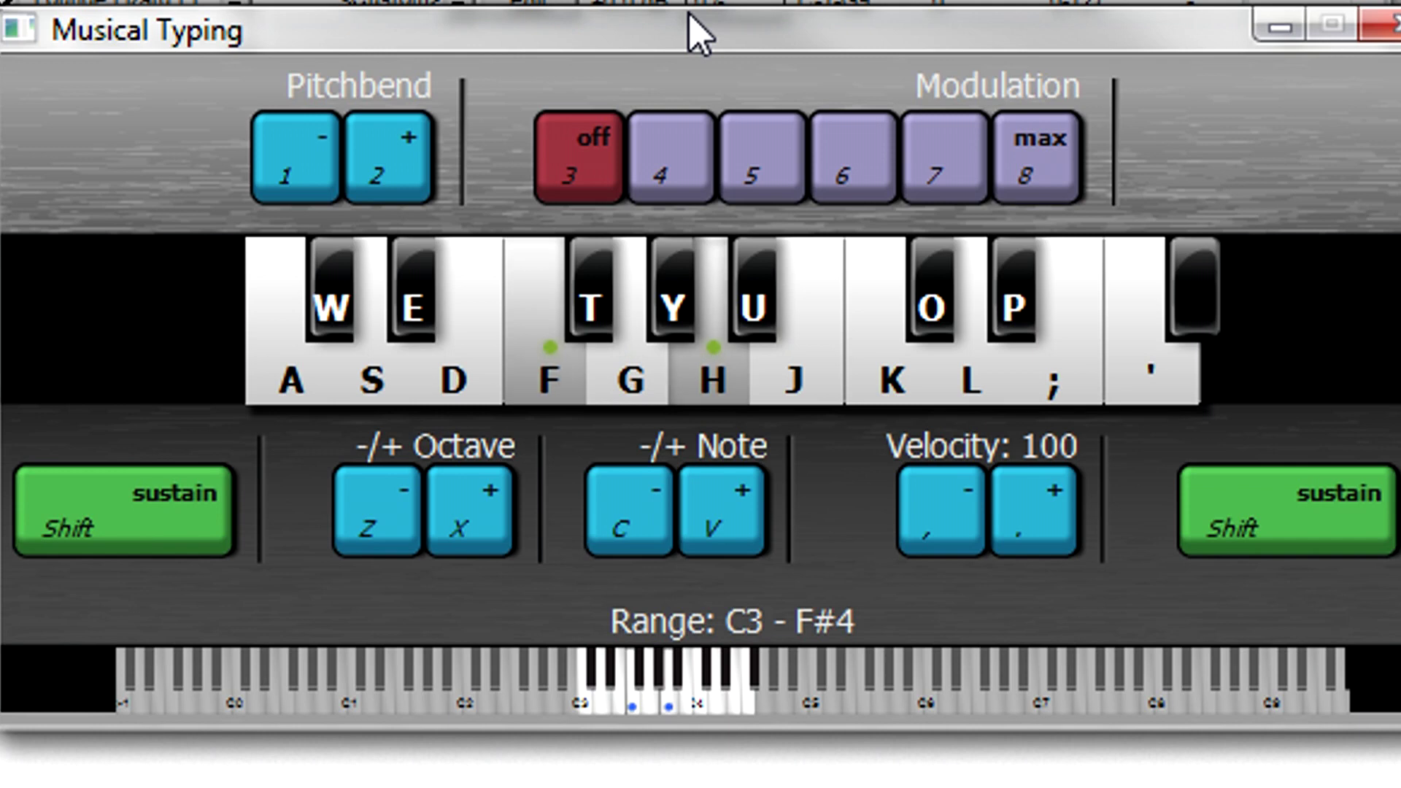
pyautogui.press('g')
pyautogui.press('j')
pyautogui.press('k')
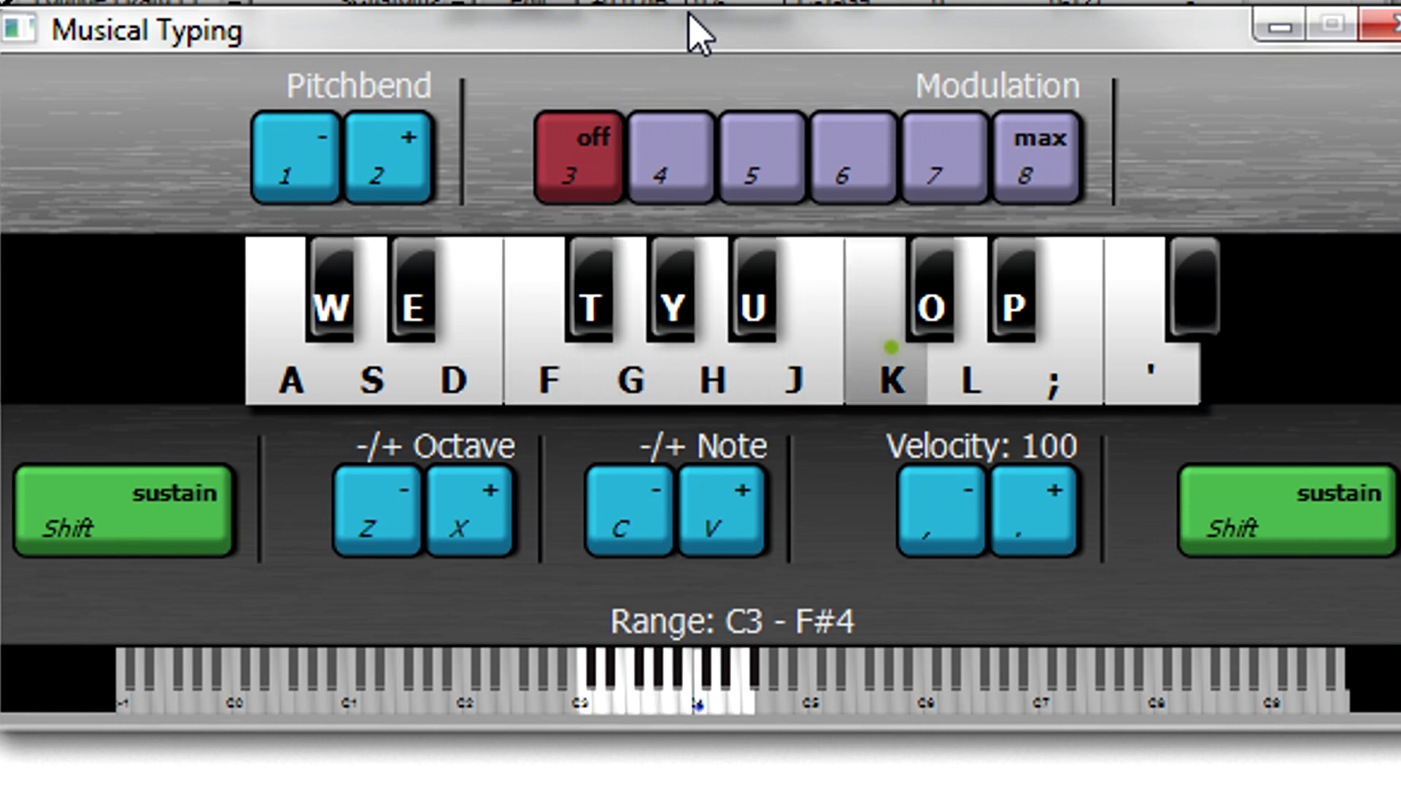
pyautogui.press('d')
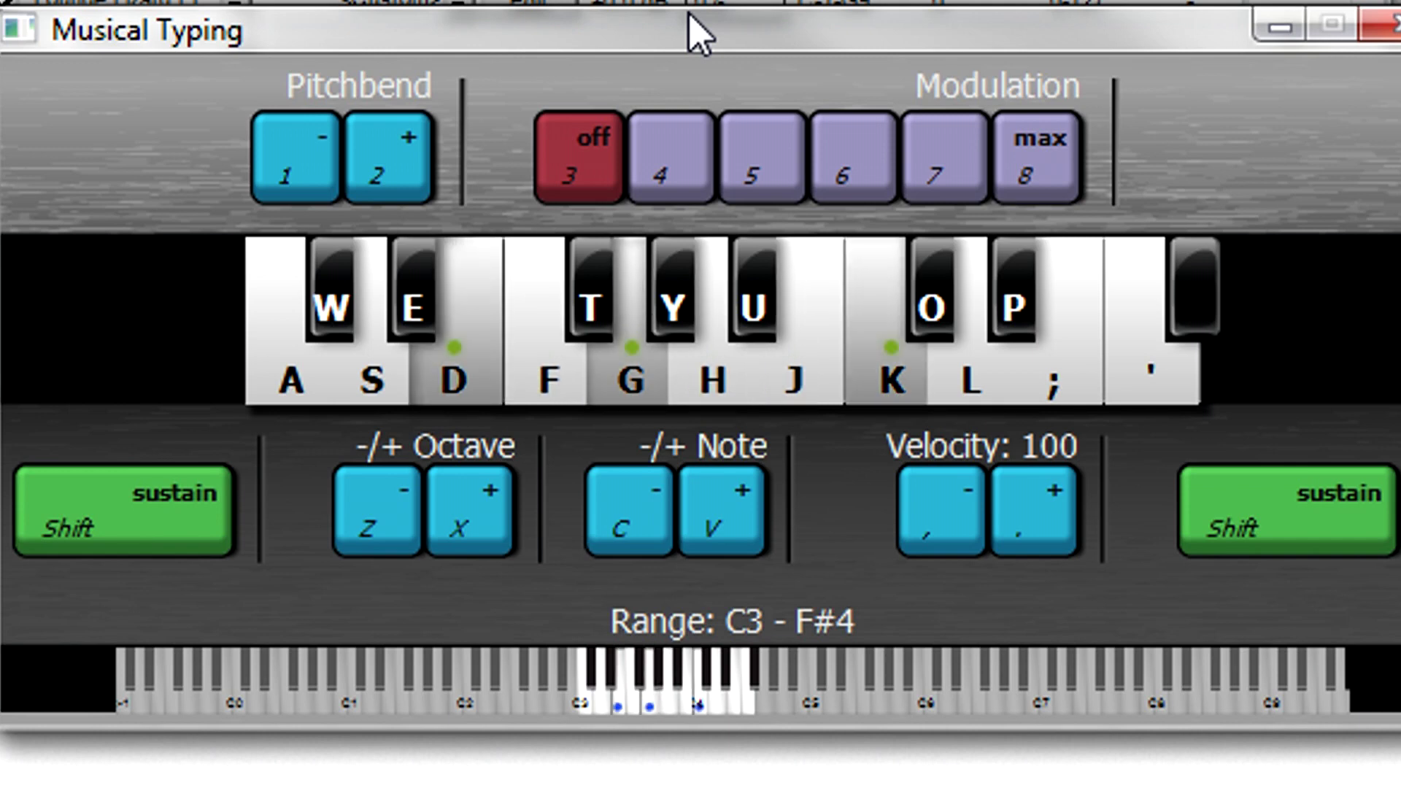
pyautogui.press('a')
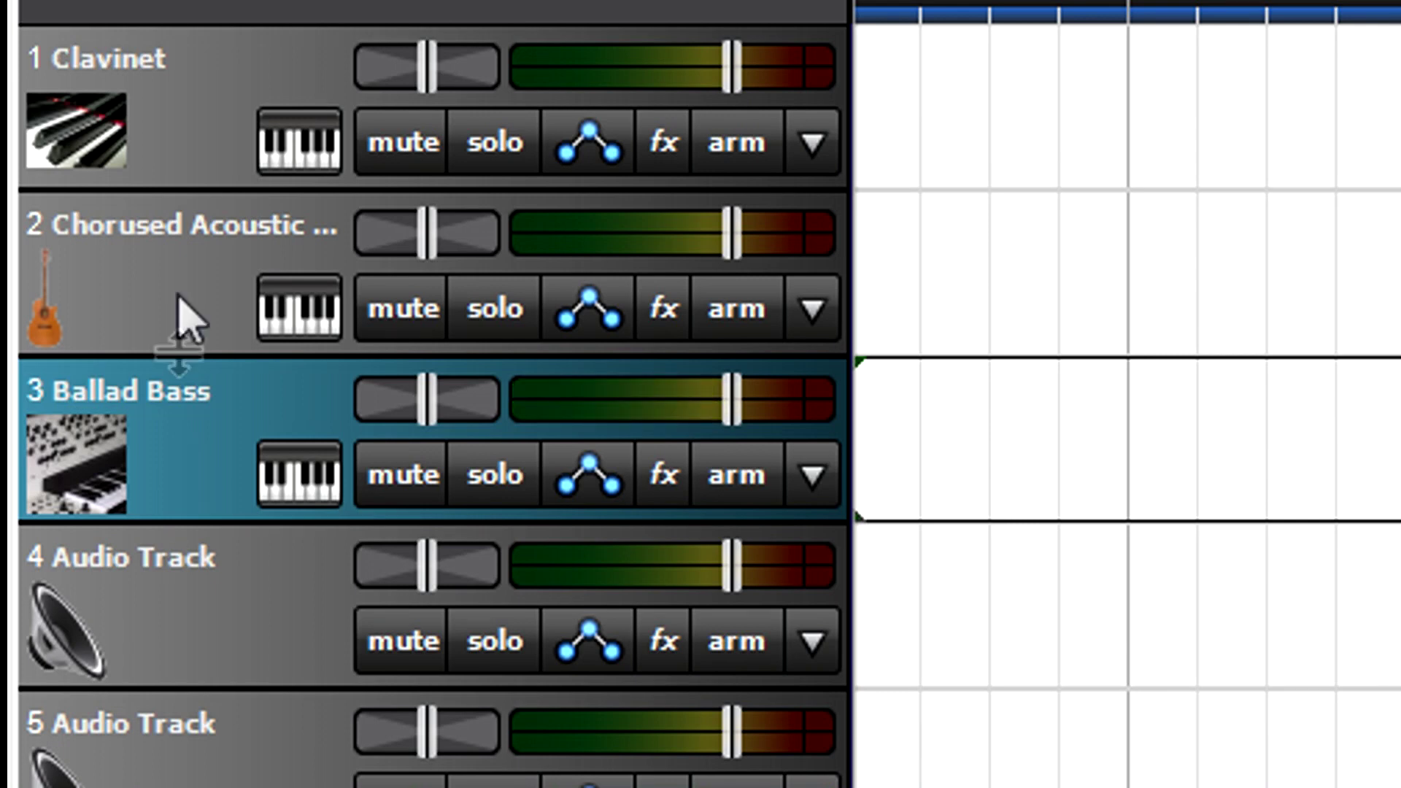
# Arm the Chorused Acoustic Guitar track and record a MIDI clip onto it
pyautogui.click(172, 130)
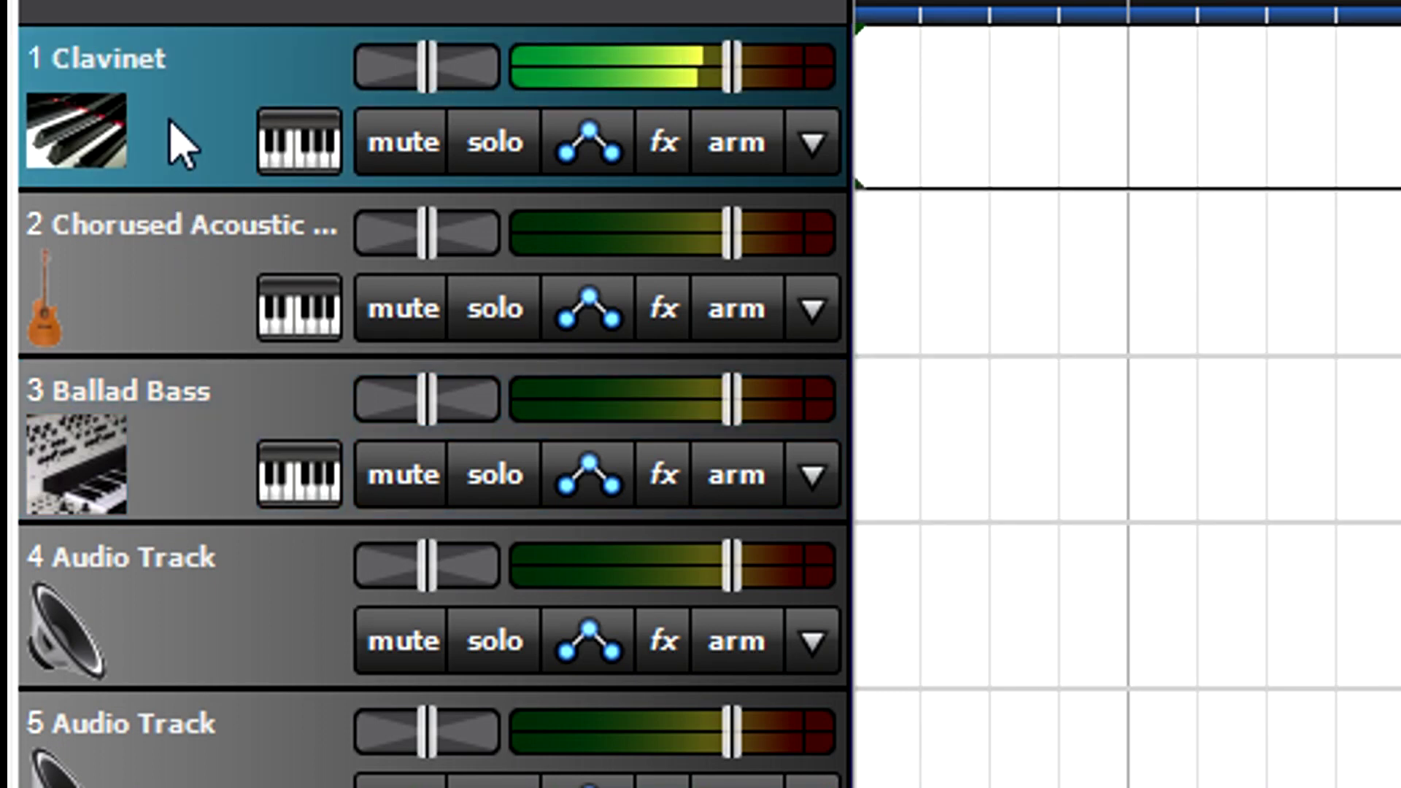
pyautogui.click(164, 335)
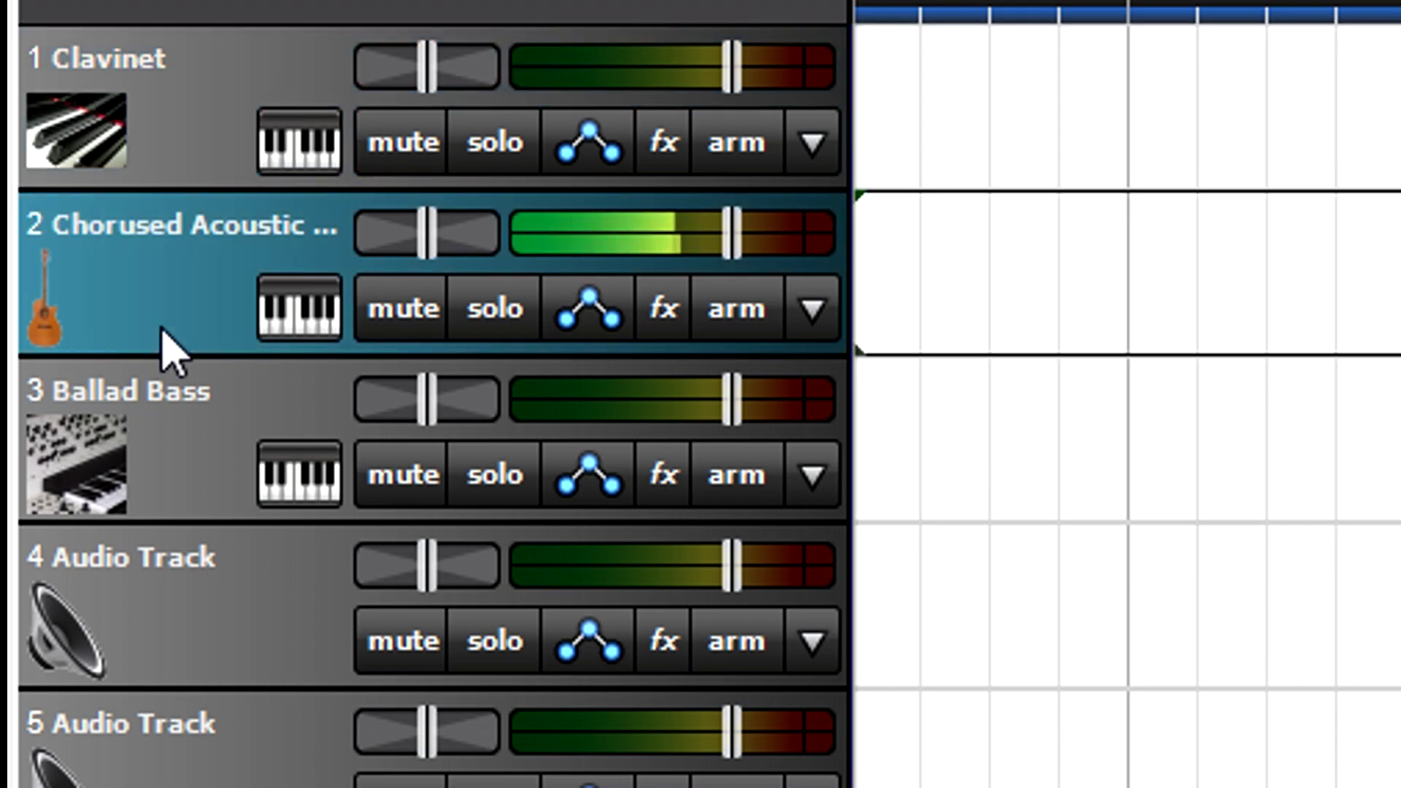
pyautogui.click(744, 329)
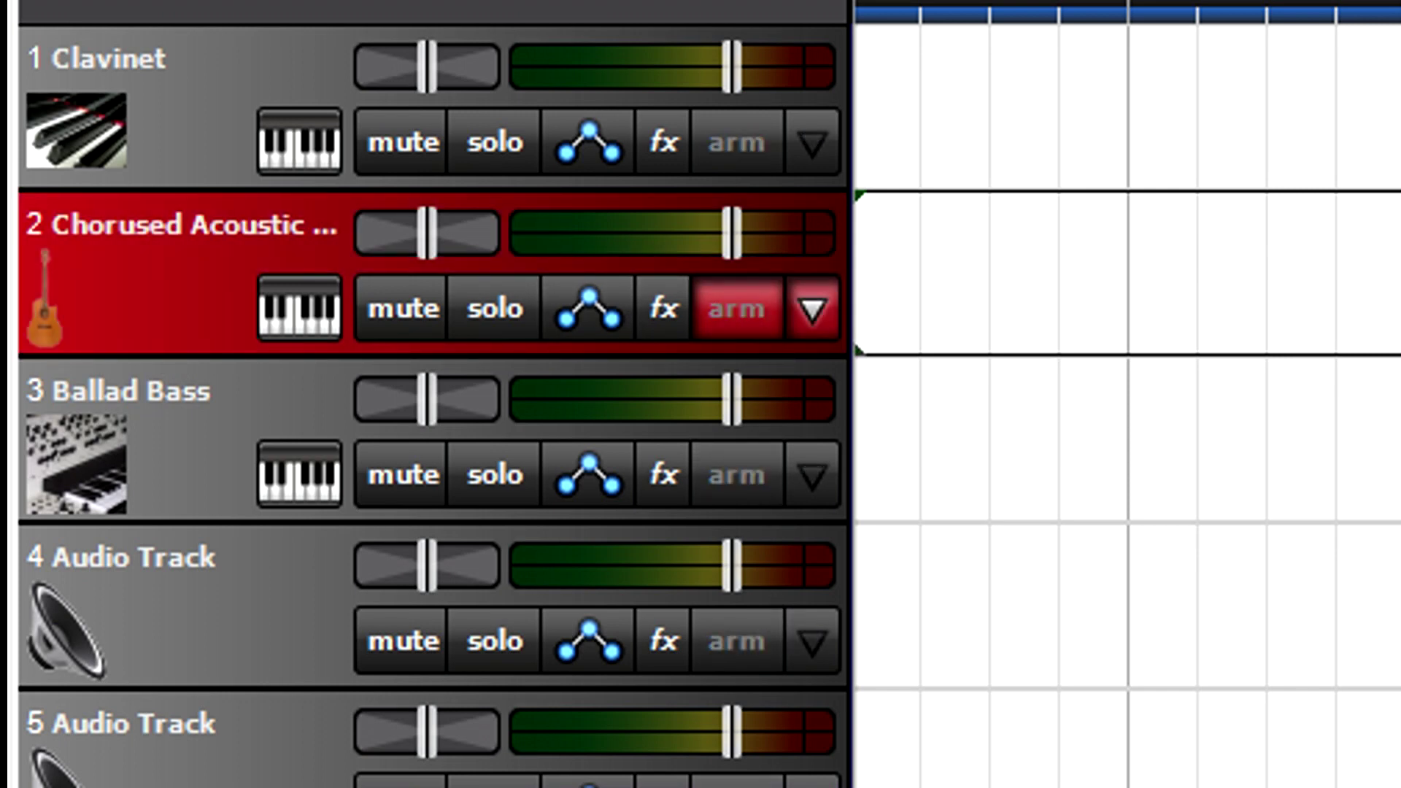
pyautogui.press('r')
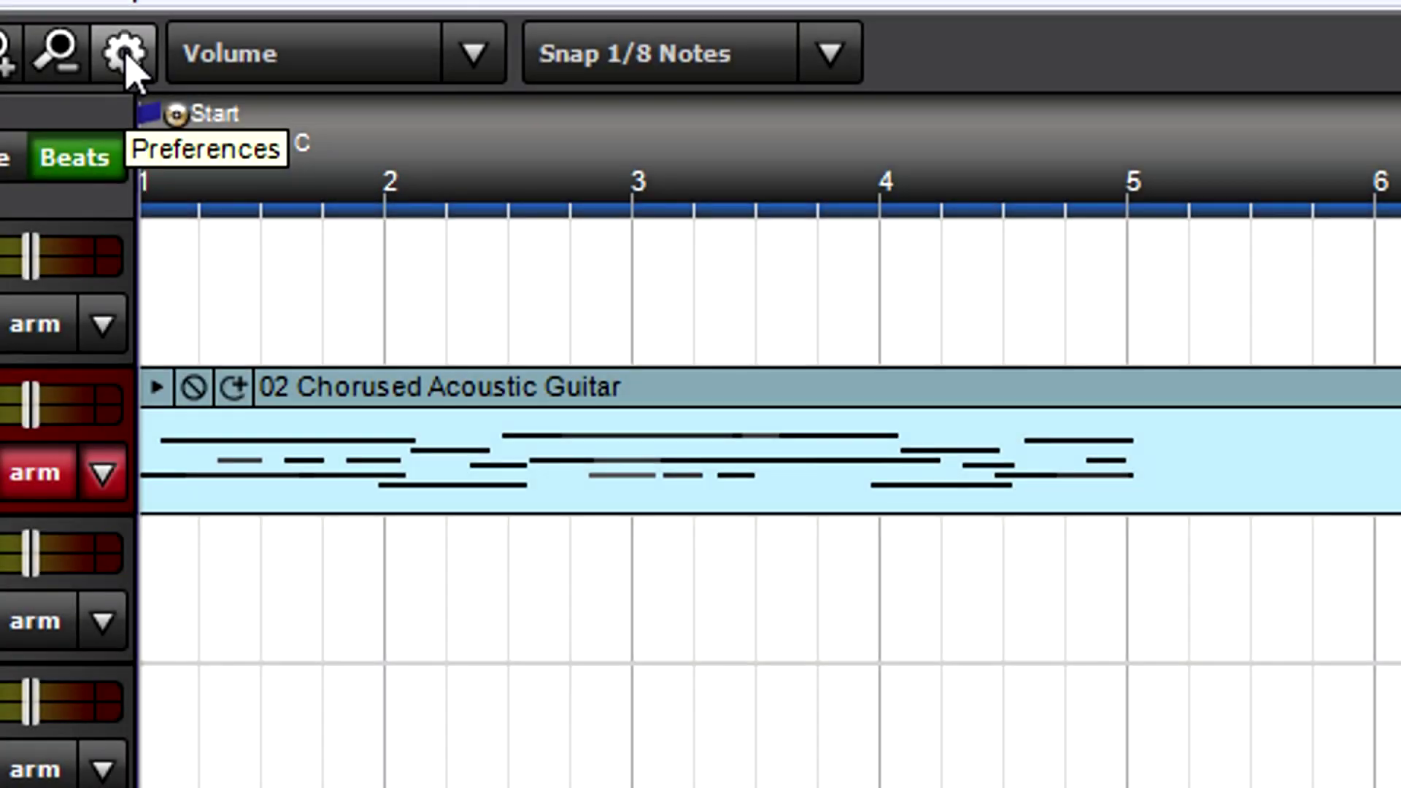
# Set the default MIDI input device to Maschine Controller In
pyautogui.click(124, 52)
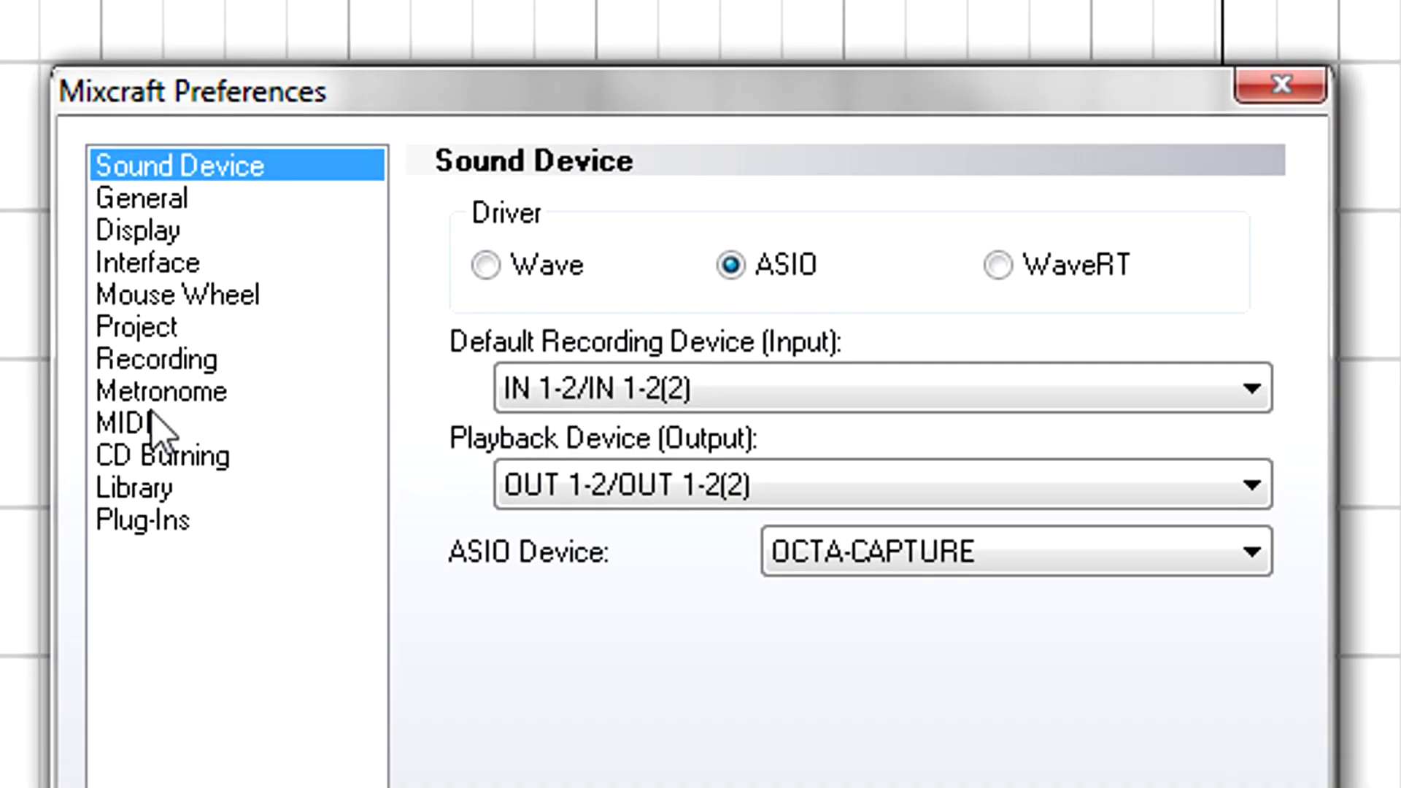
pyautogui.click(153, 421)
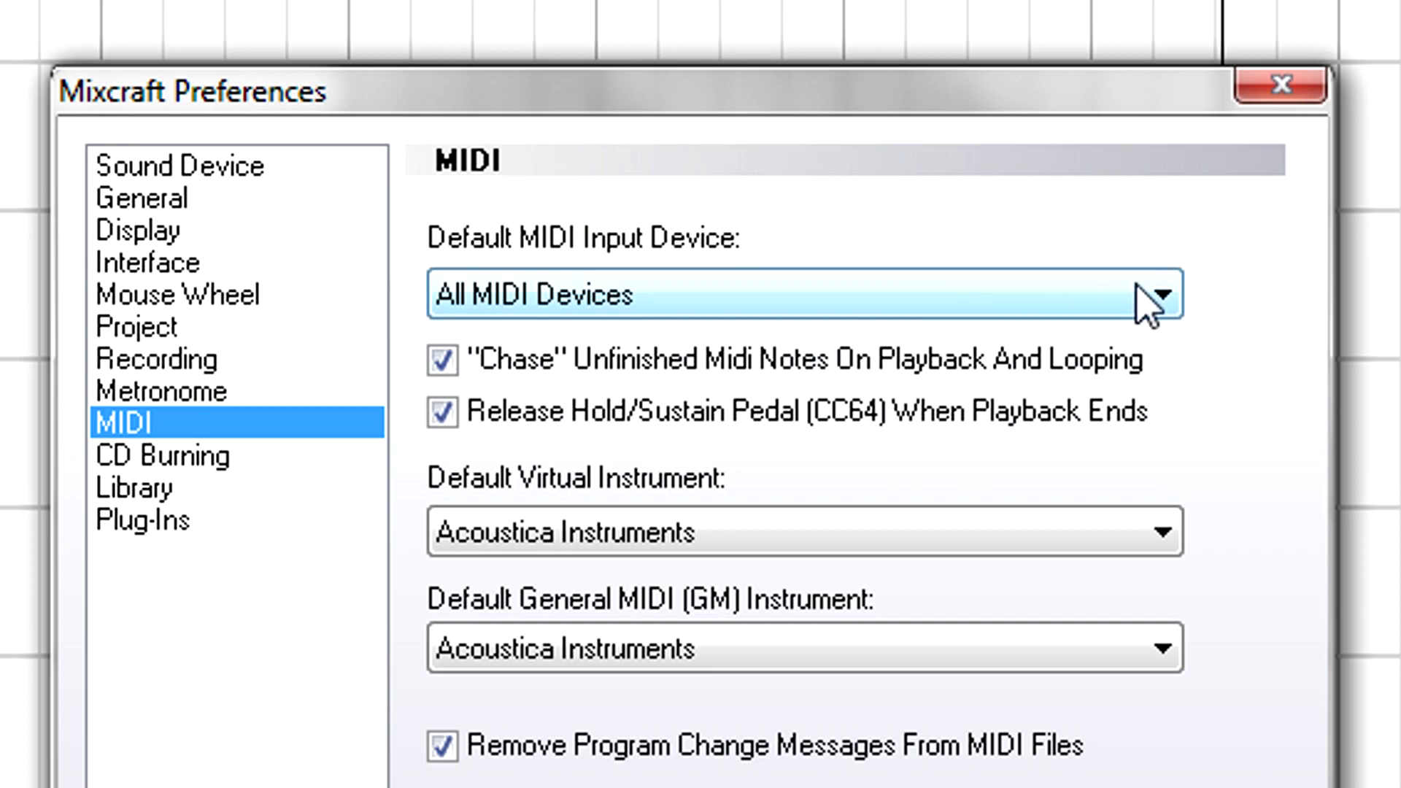
pyautogui.click(1146, 304)
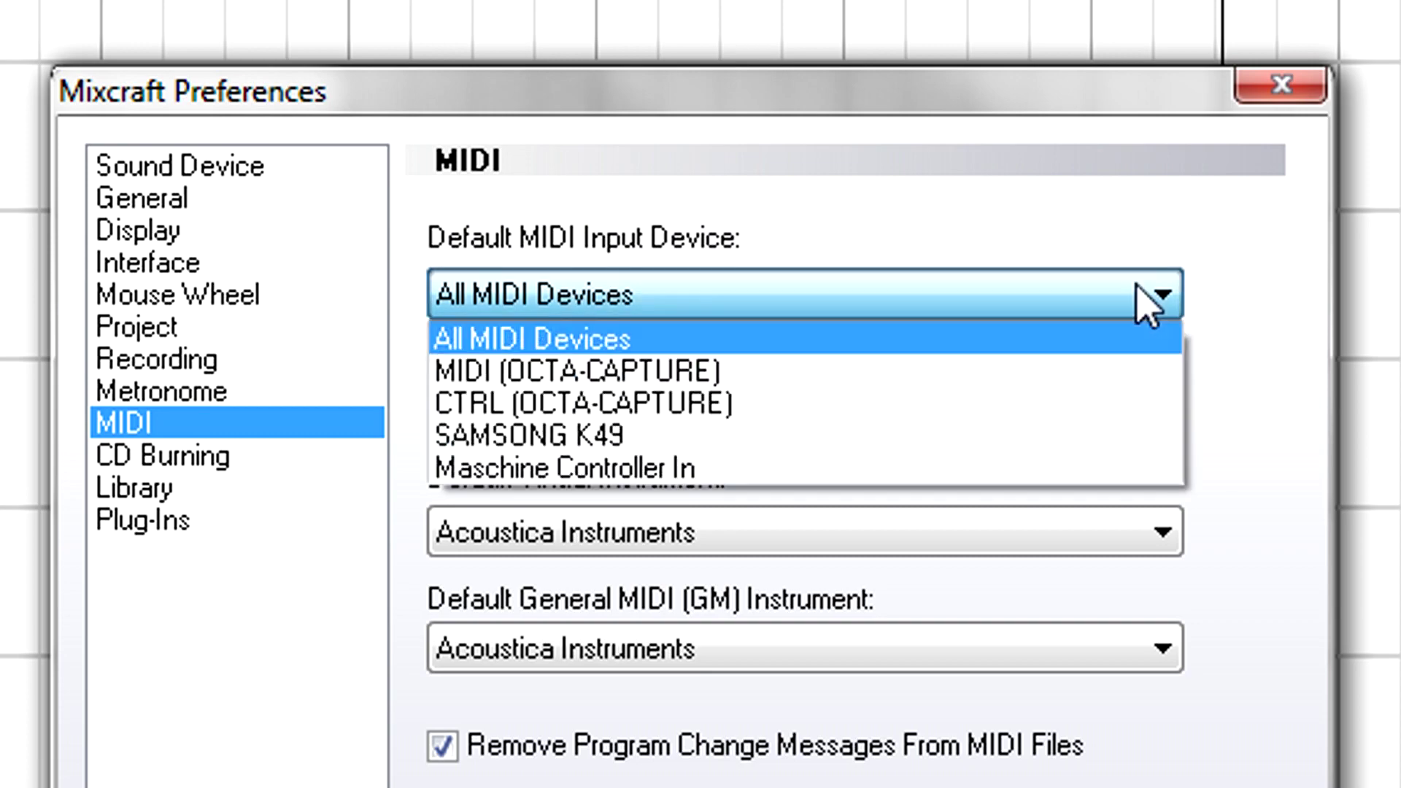
pyautogui.click(1110, 467)
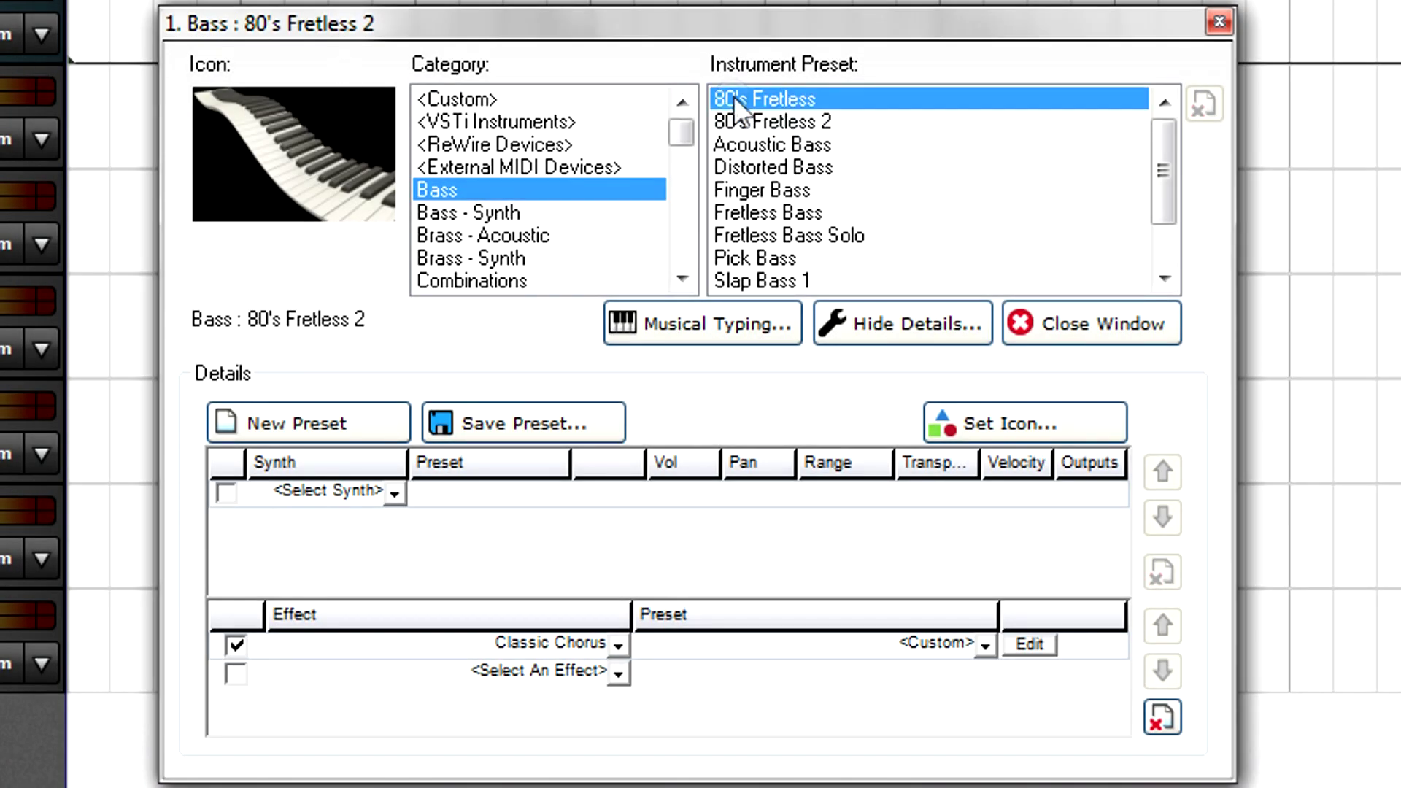
# Limit the 80's Fretless bass to keys C-1 through B2
pyautogui.click(830, 495)
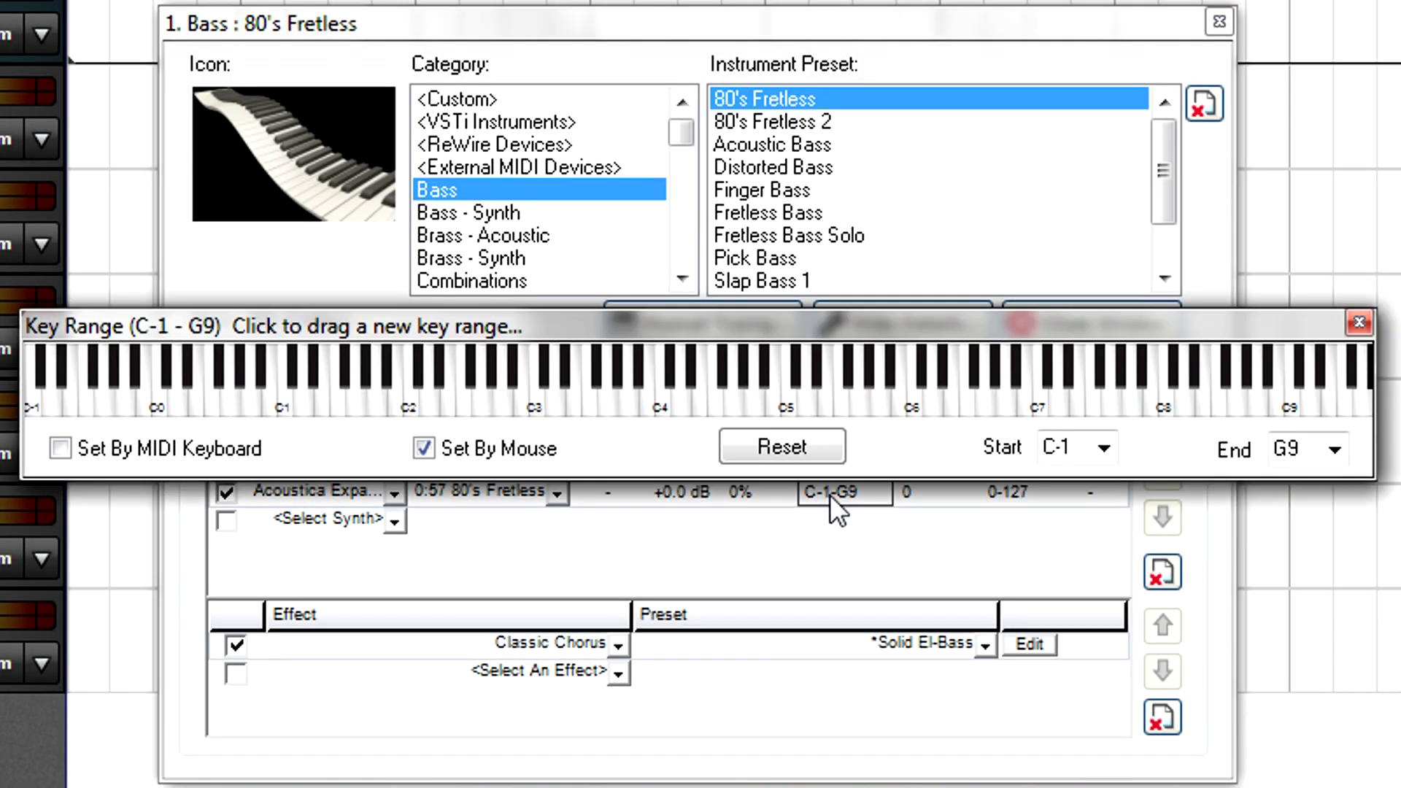
pyautogui.moveTo(520, 396); pyautogui.dragTo(32, 369)
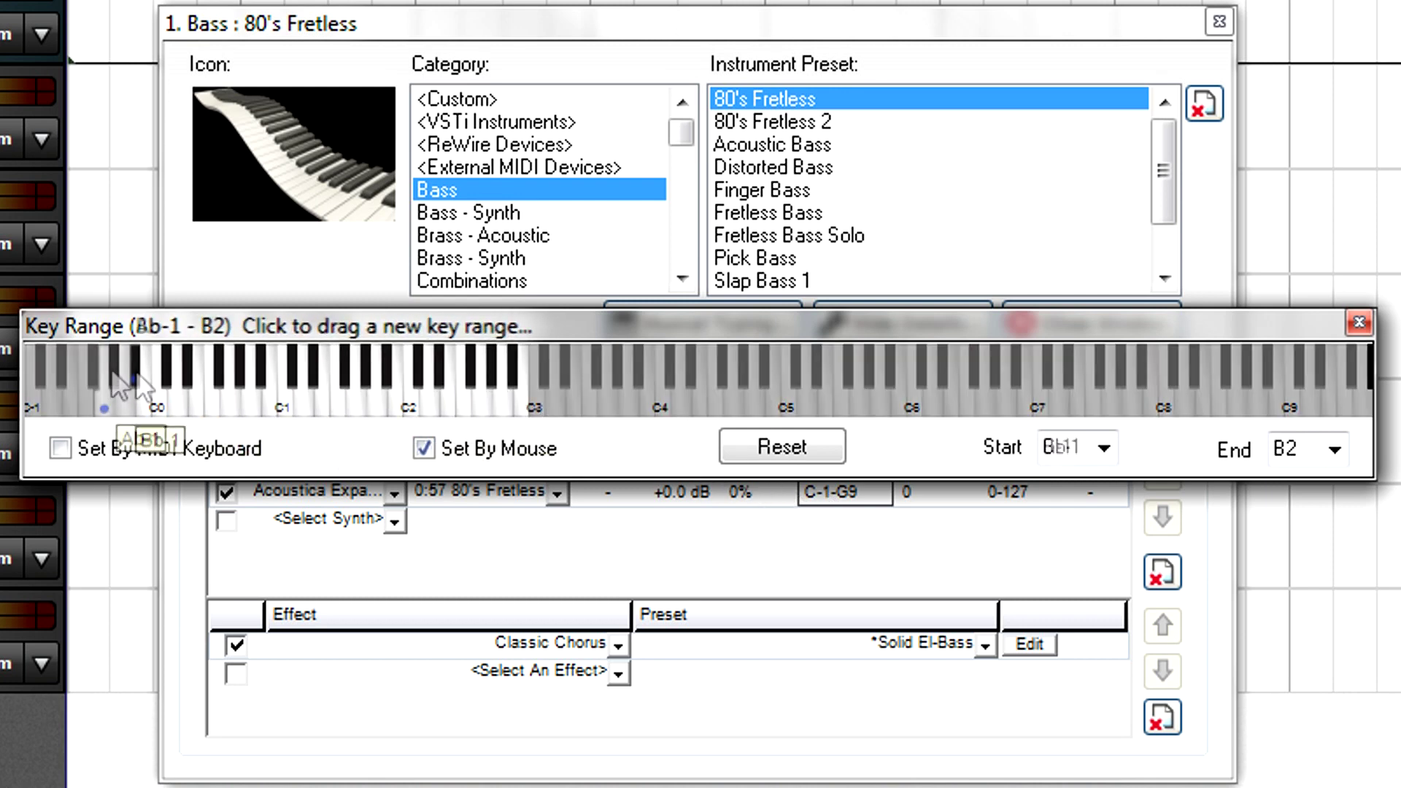
pyautogui.click(1359, 322)
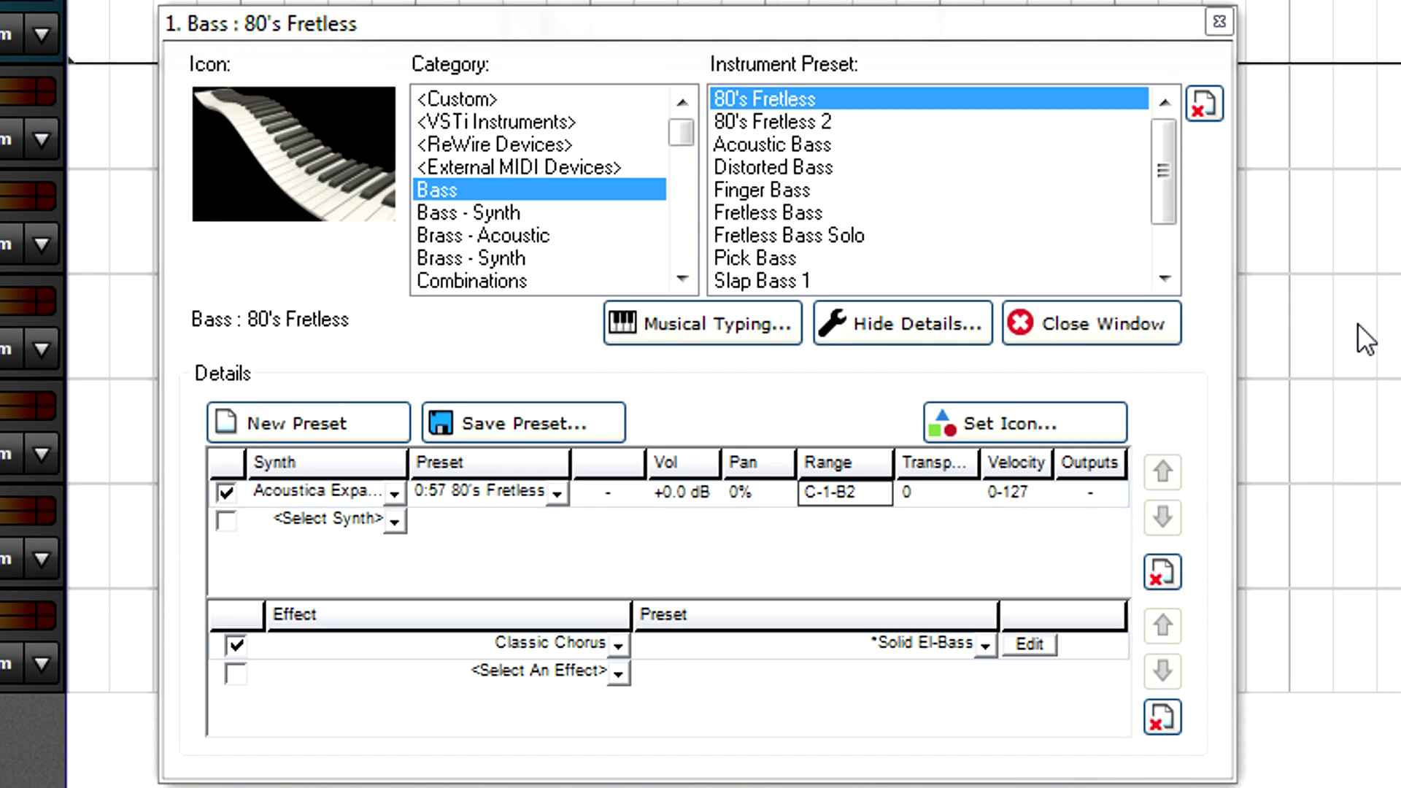
# Add an Acoustica Instruments Stereo Grand piano layer spanning keys C3 to G9
pyautogui.click(392, 521)
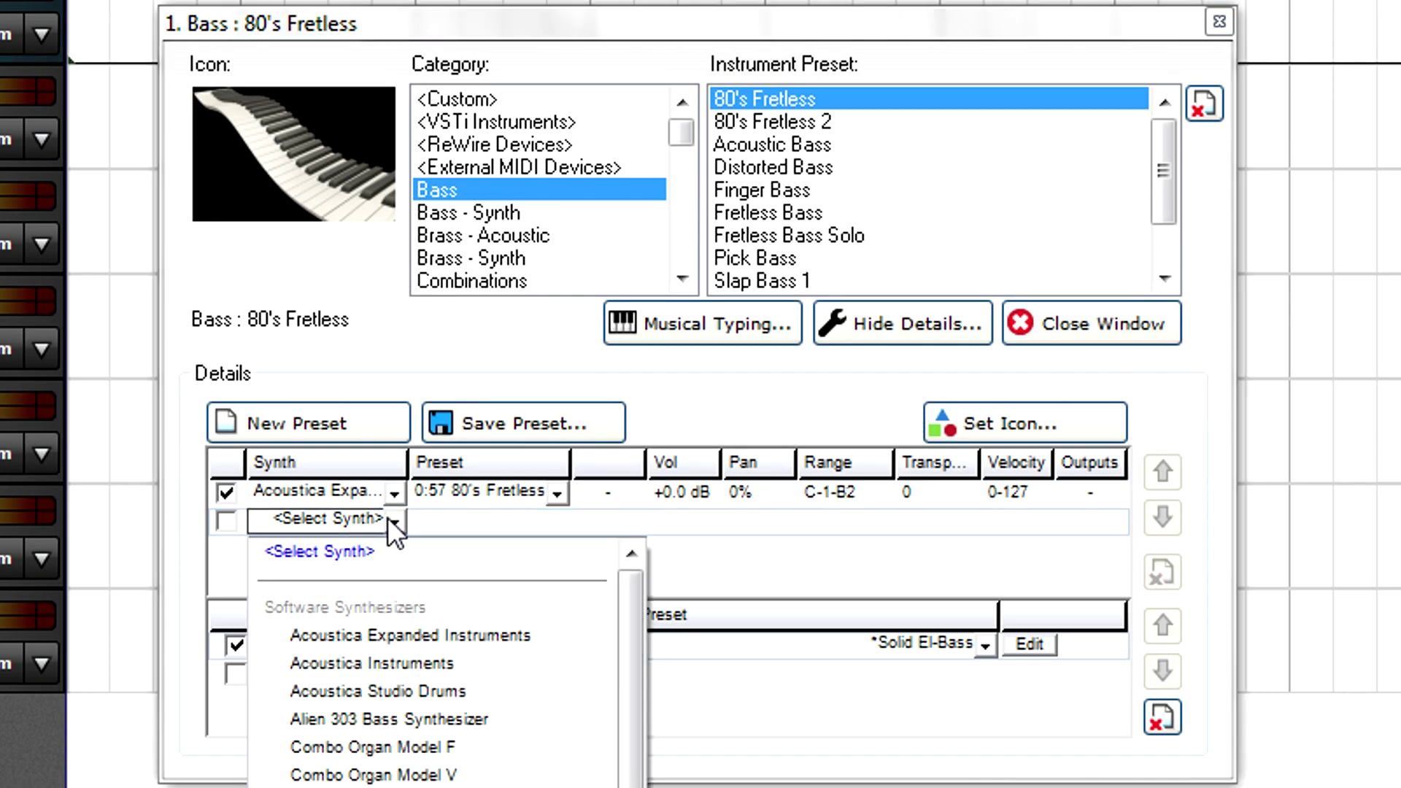
pyautogui.click(391, 660)
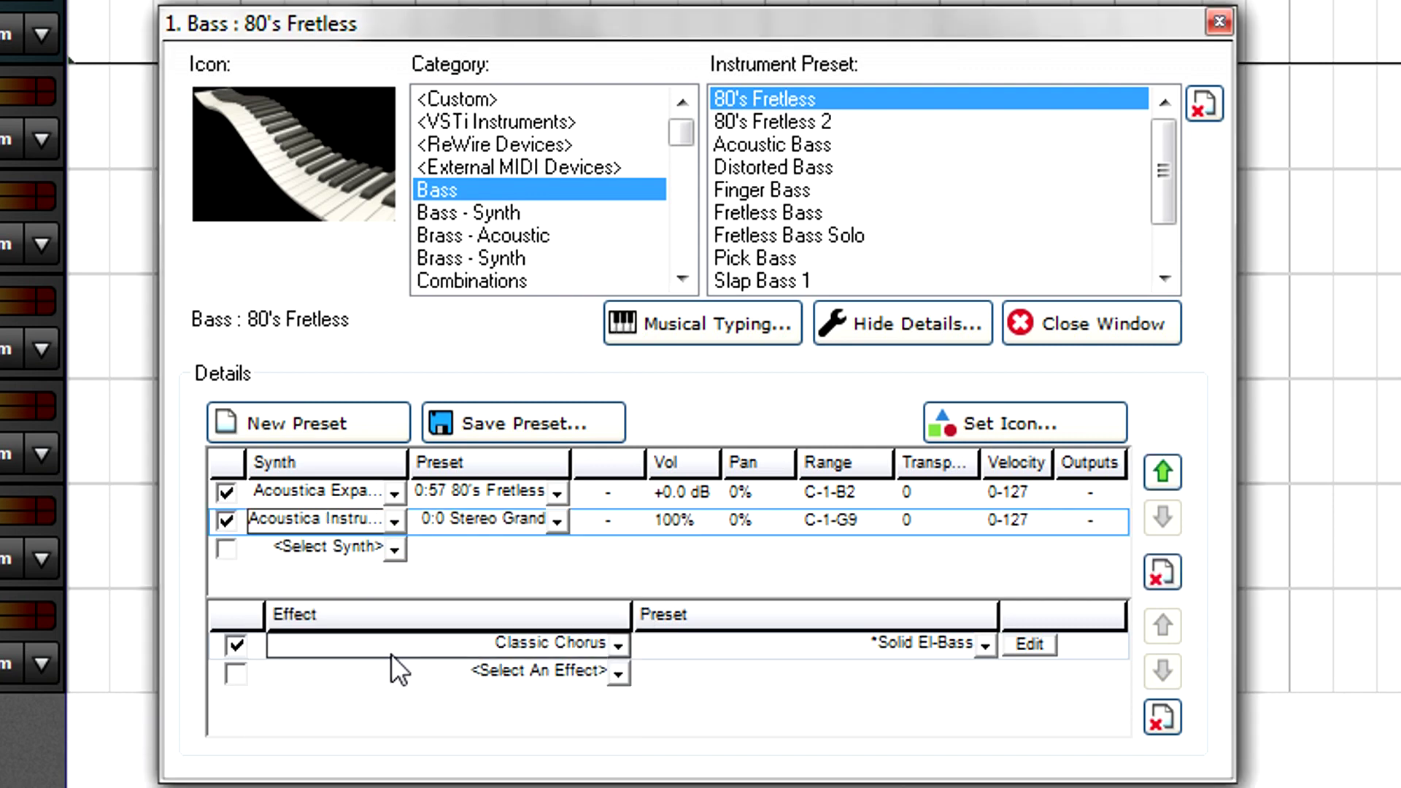
pyautogui.click(826, 522)
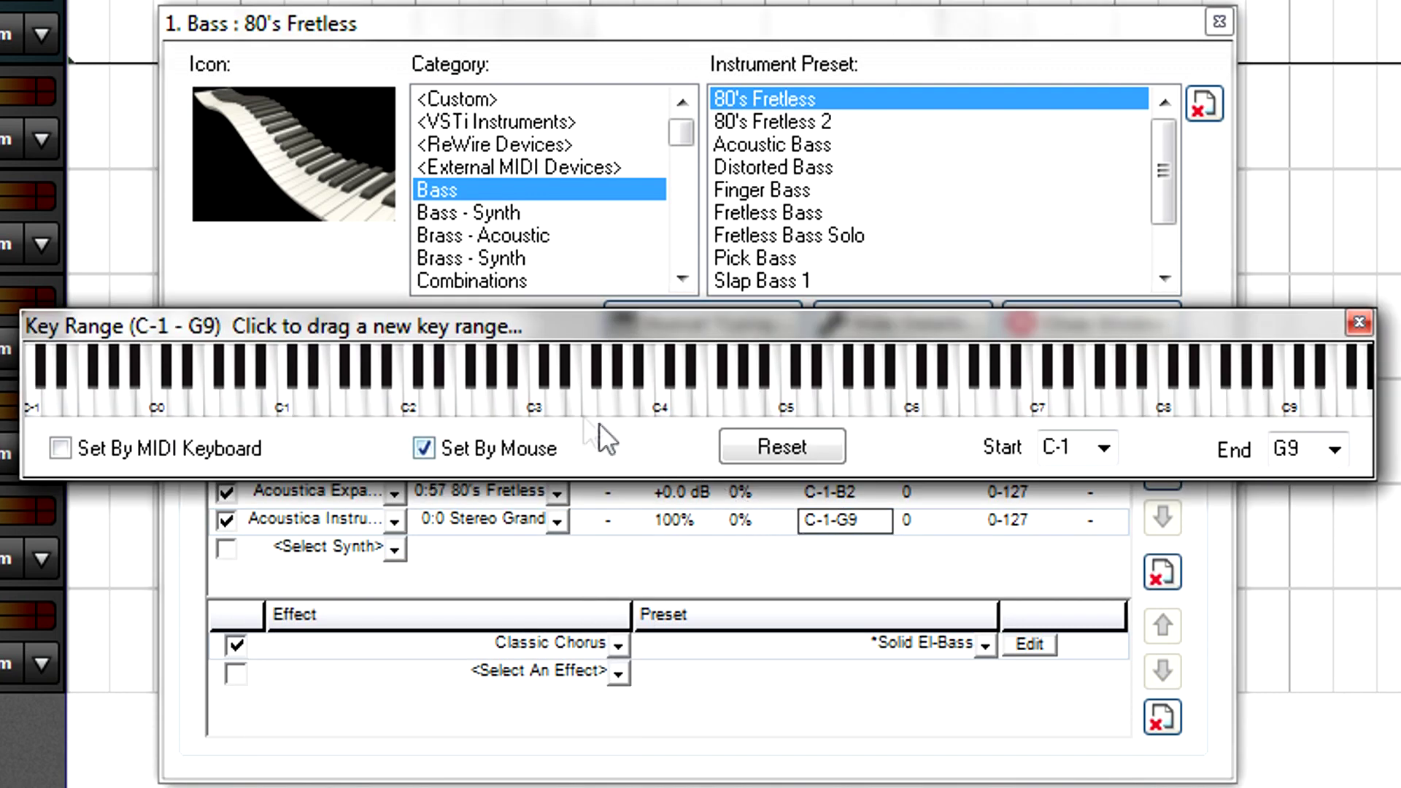
pyautogui.click(542, 394)
pyautogui.moveTo(544, 395); pyautogui.dragTo(844, 403)
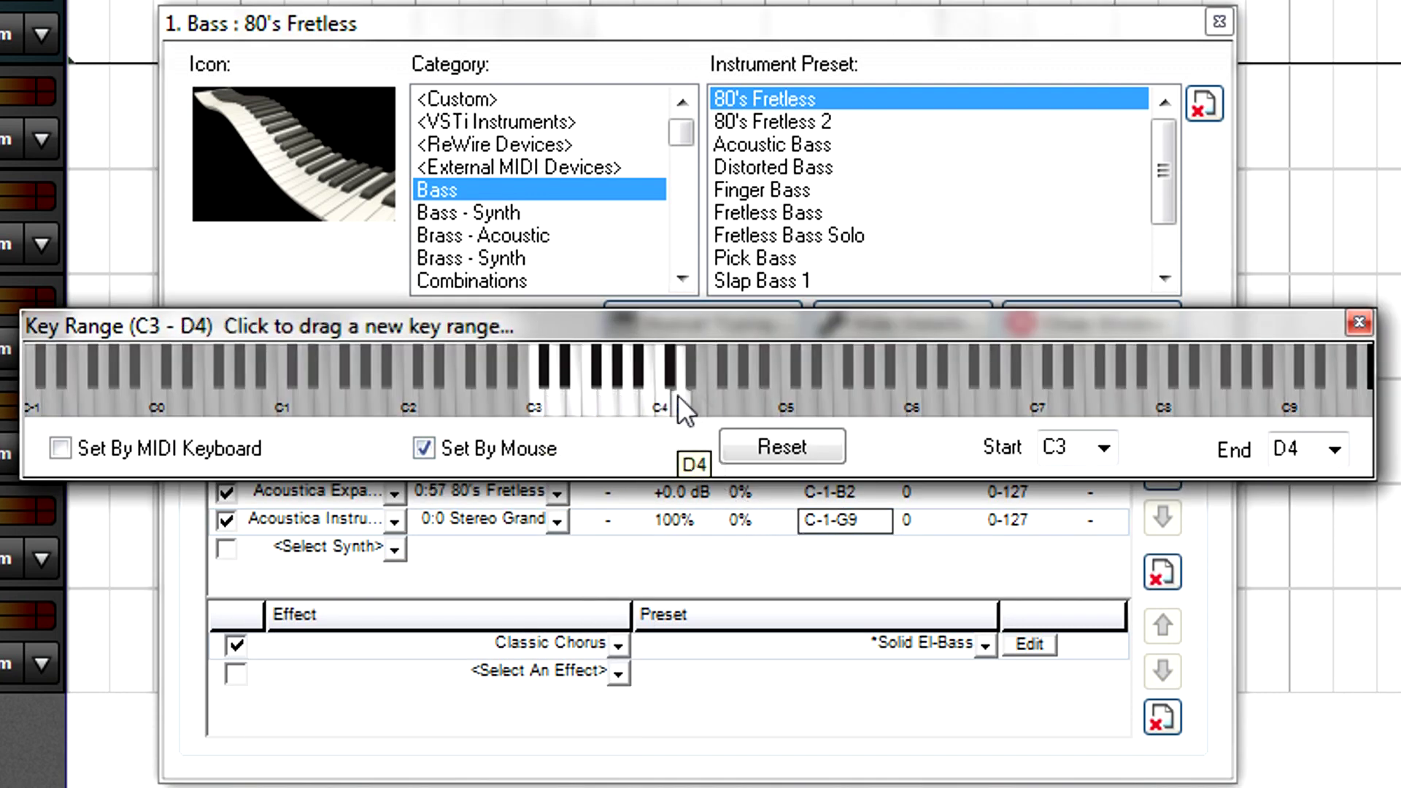
pyautogui.moveTo(843, 396); pyautogui.dragTo(1369, 396)
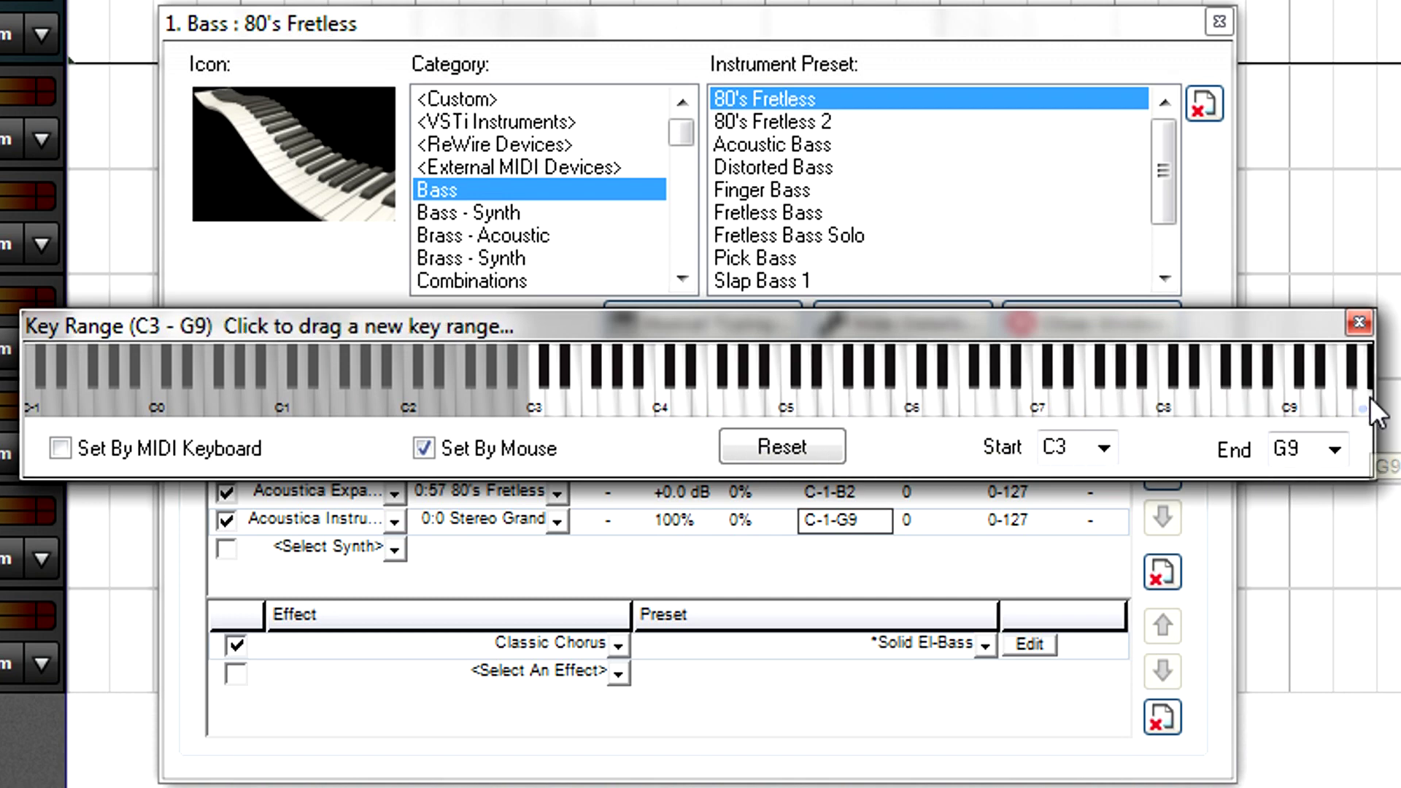
# Add a third layer of Acoustica Expanded Instruments with the 0:5 Ambient Strings preset
pyautogui.click(1358, 325)
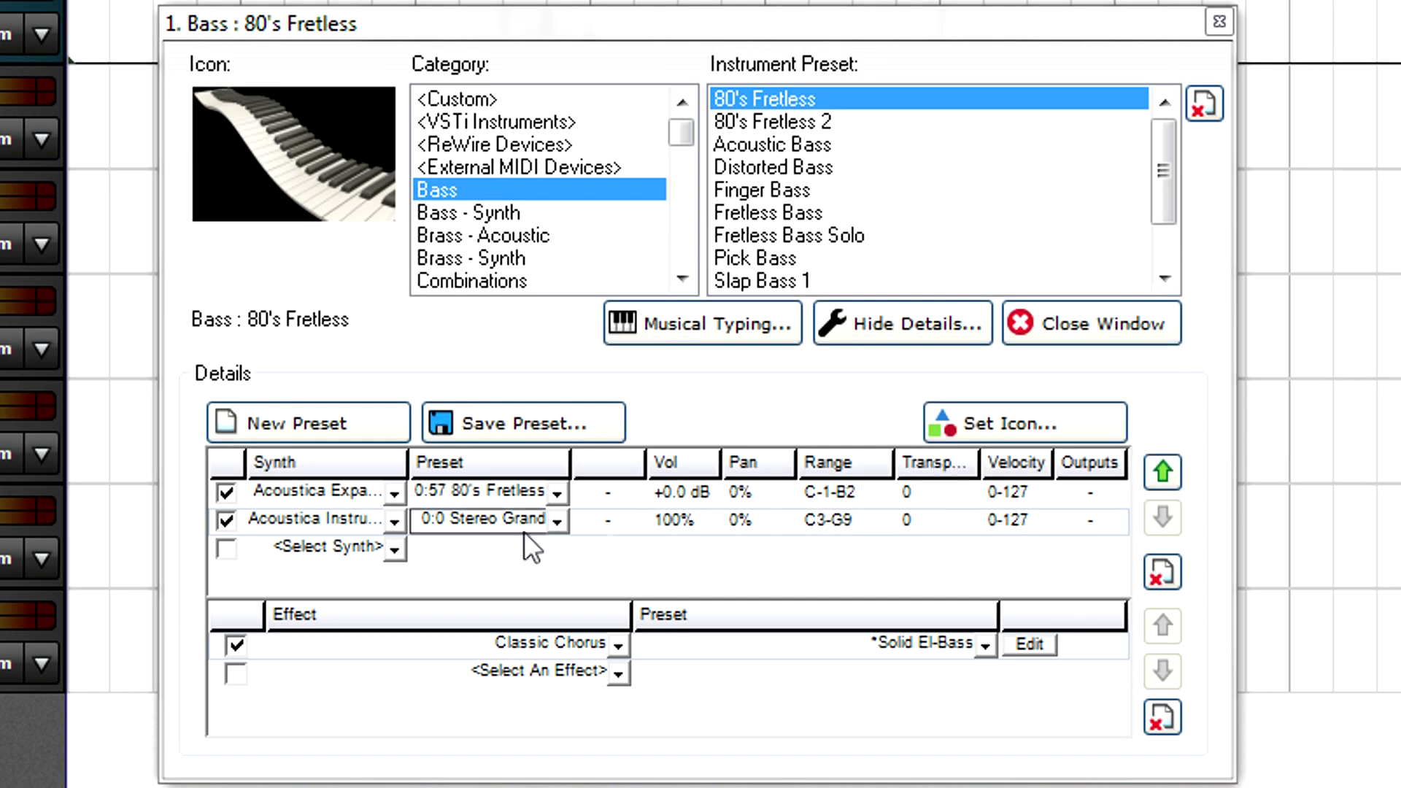
pyautogui.click(396, 546)
pyautogui.click(416, 662)
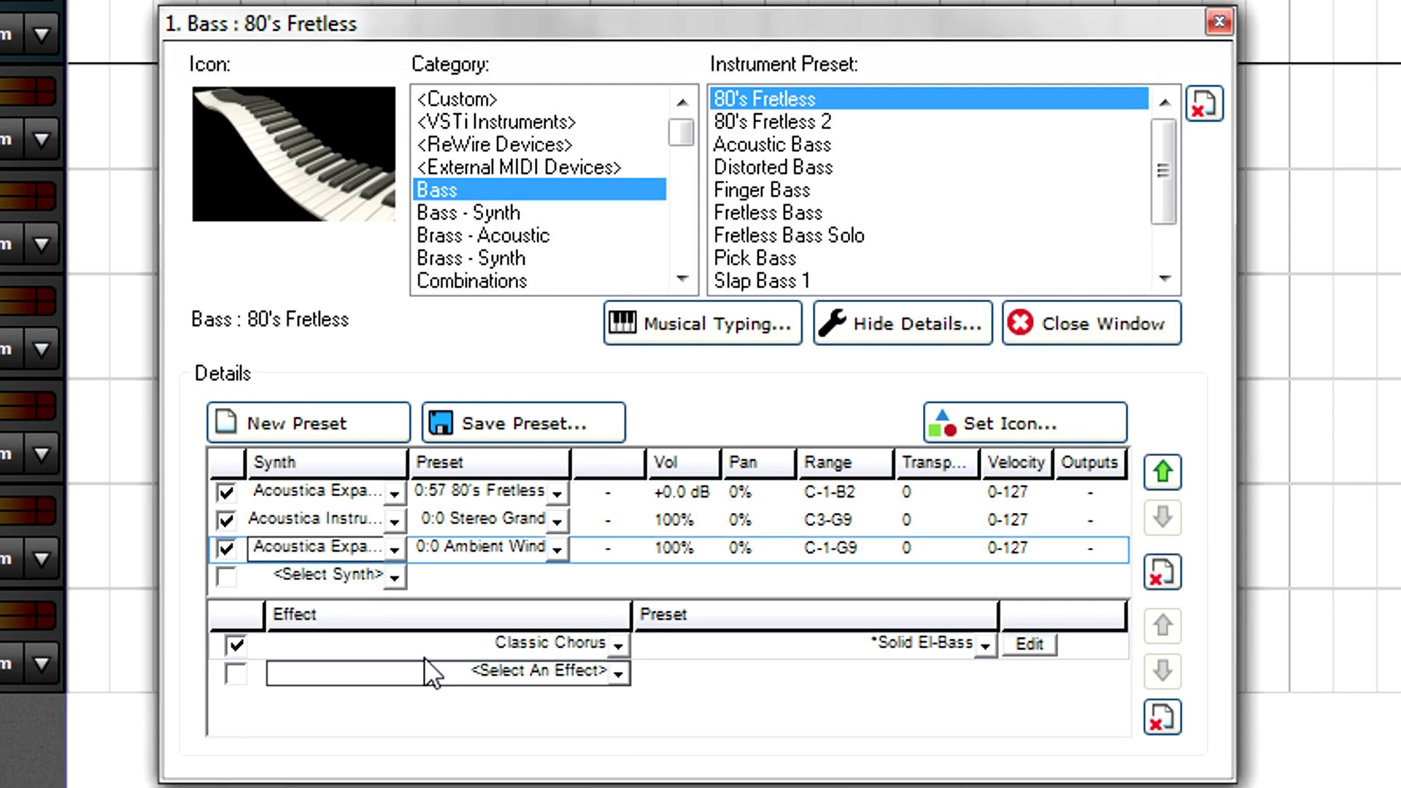
pyautogui.click(555, 547)
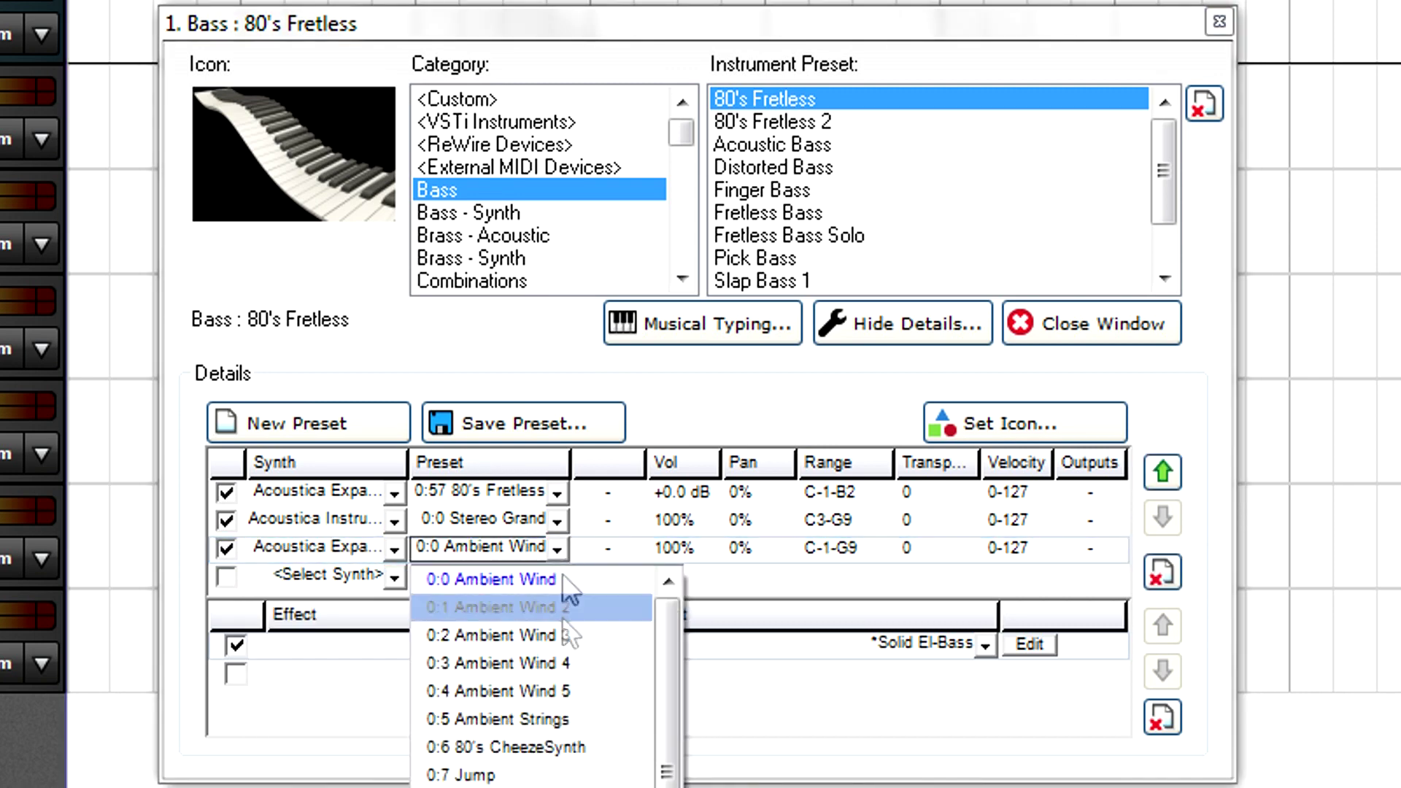
pyautogui.click(562, 717)
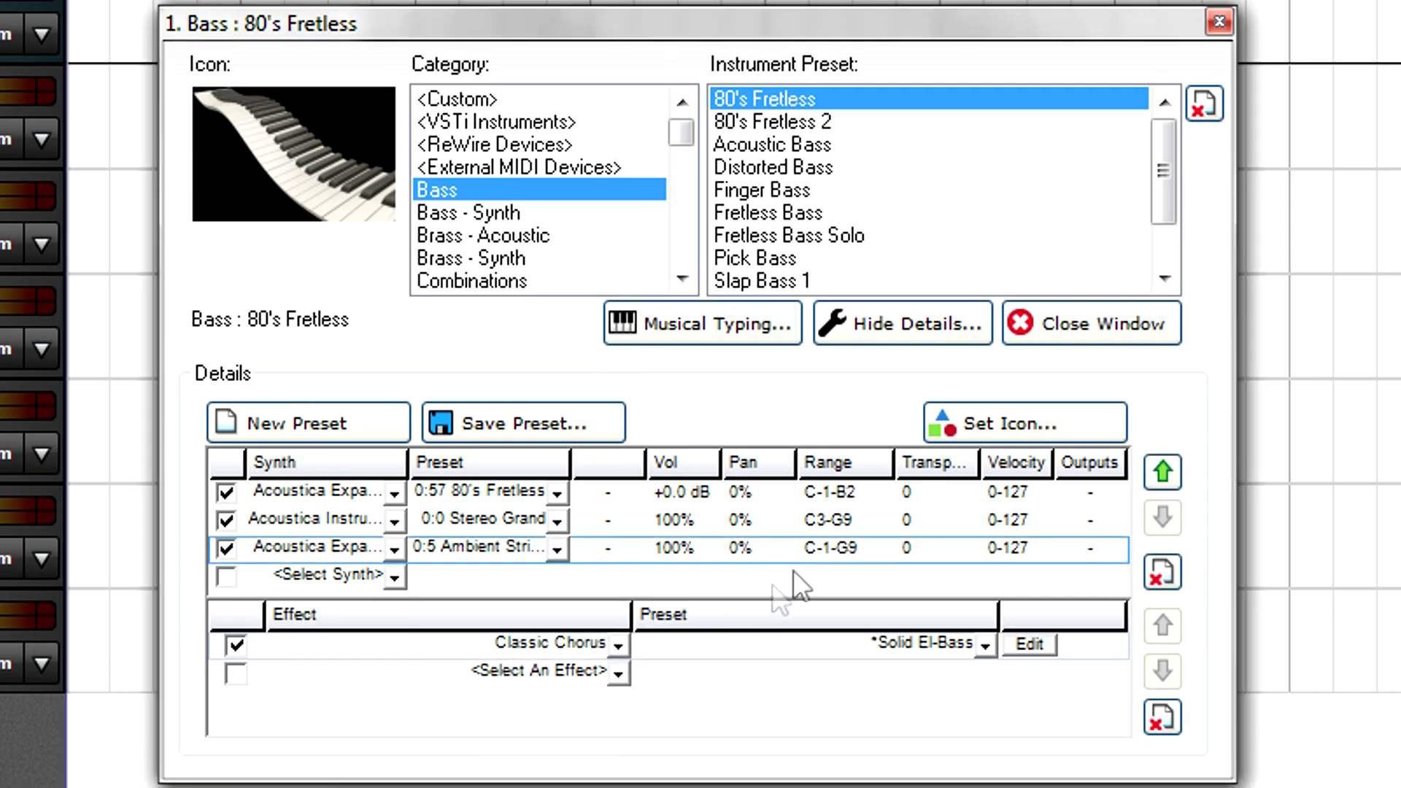
# Restrict the Ambient Strings layer to keys C3–G9 and begin editing its velocity
pyautogui.click(827, 548)
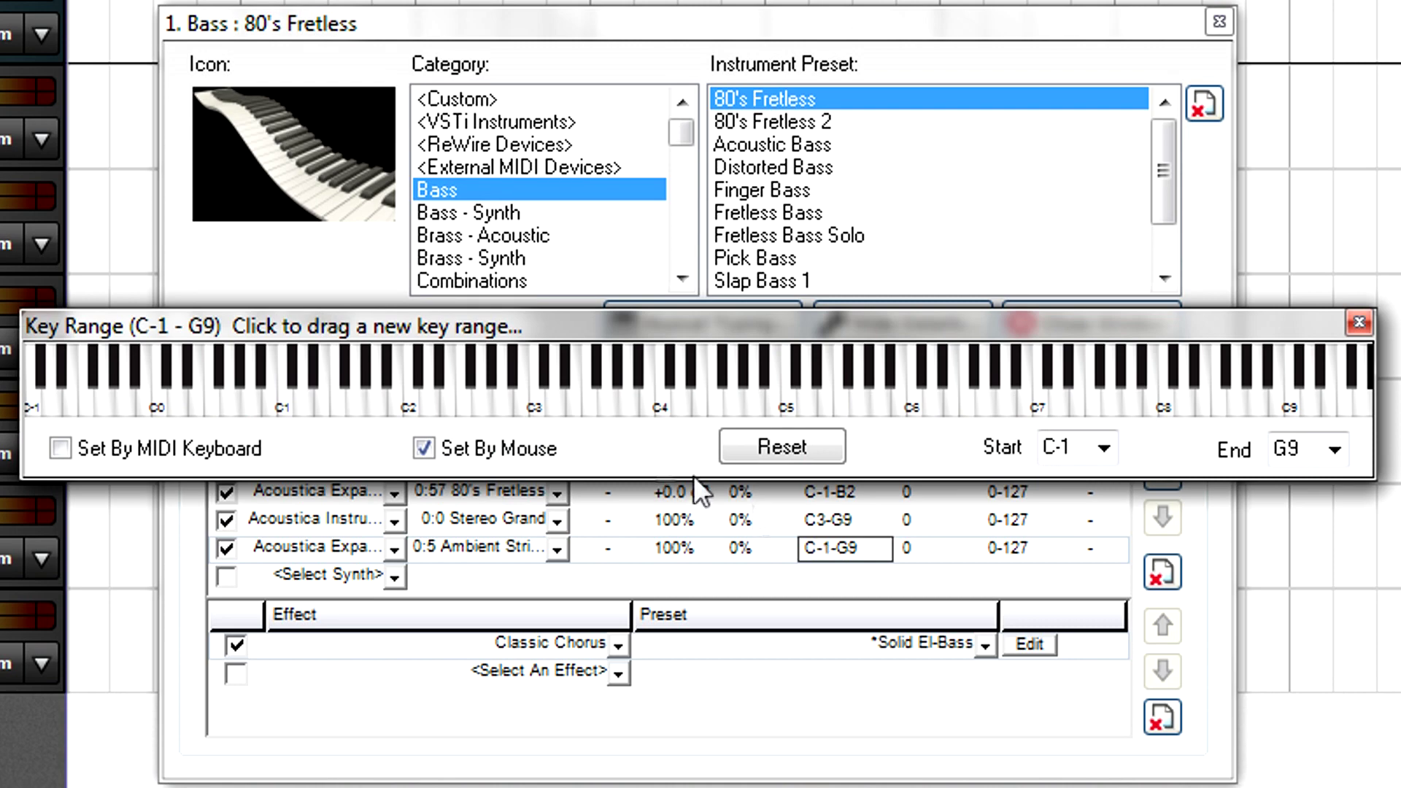
pyautogui.moveTo(535, 402); pyautogui.dragTo(1385, 414)
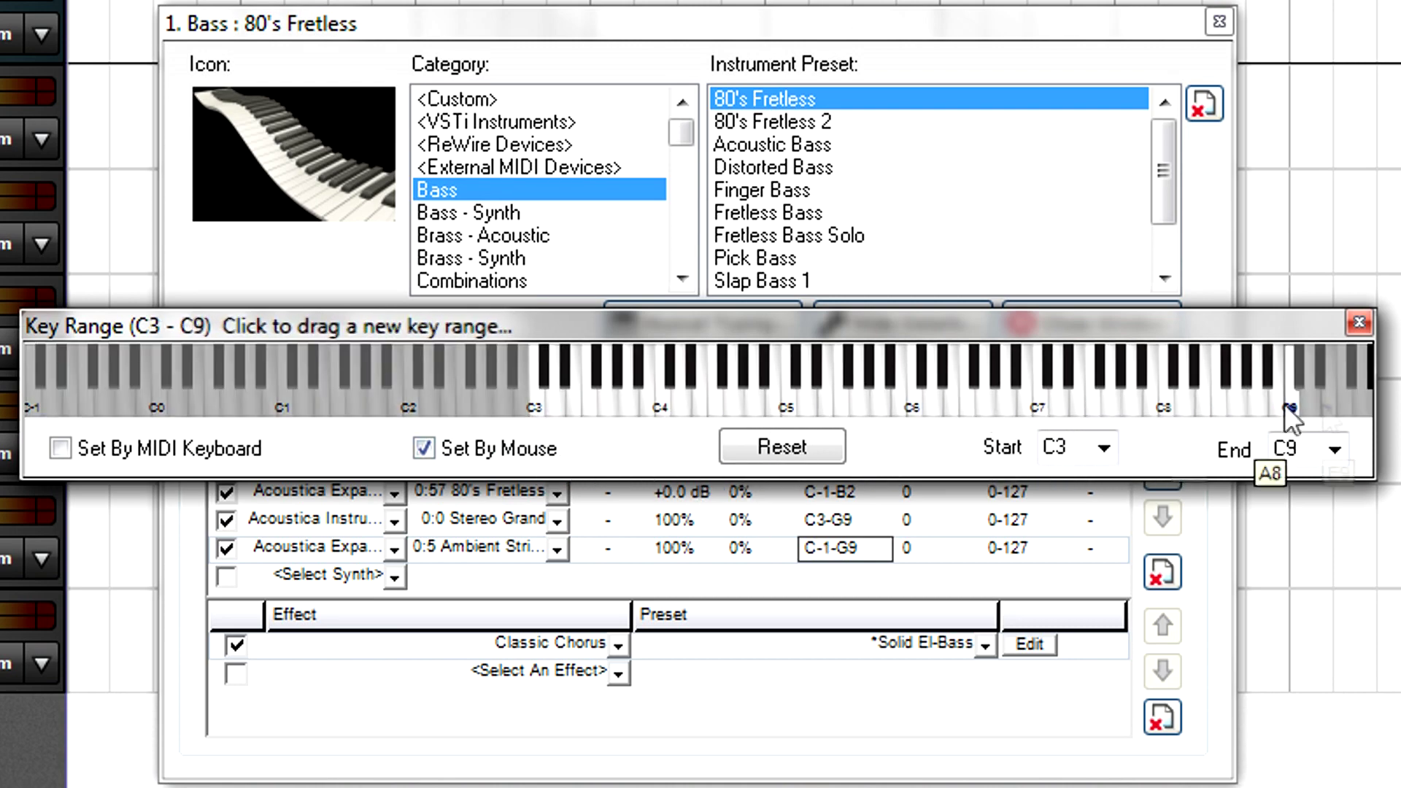
pyautogui.click(1358, 323)
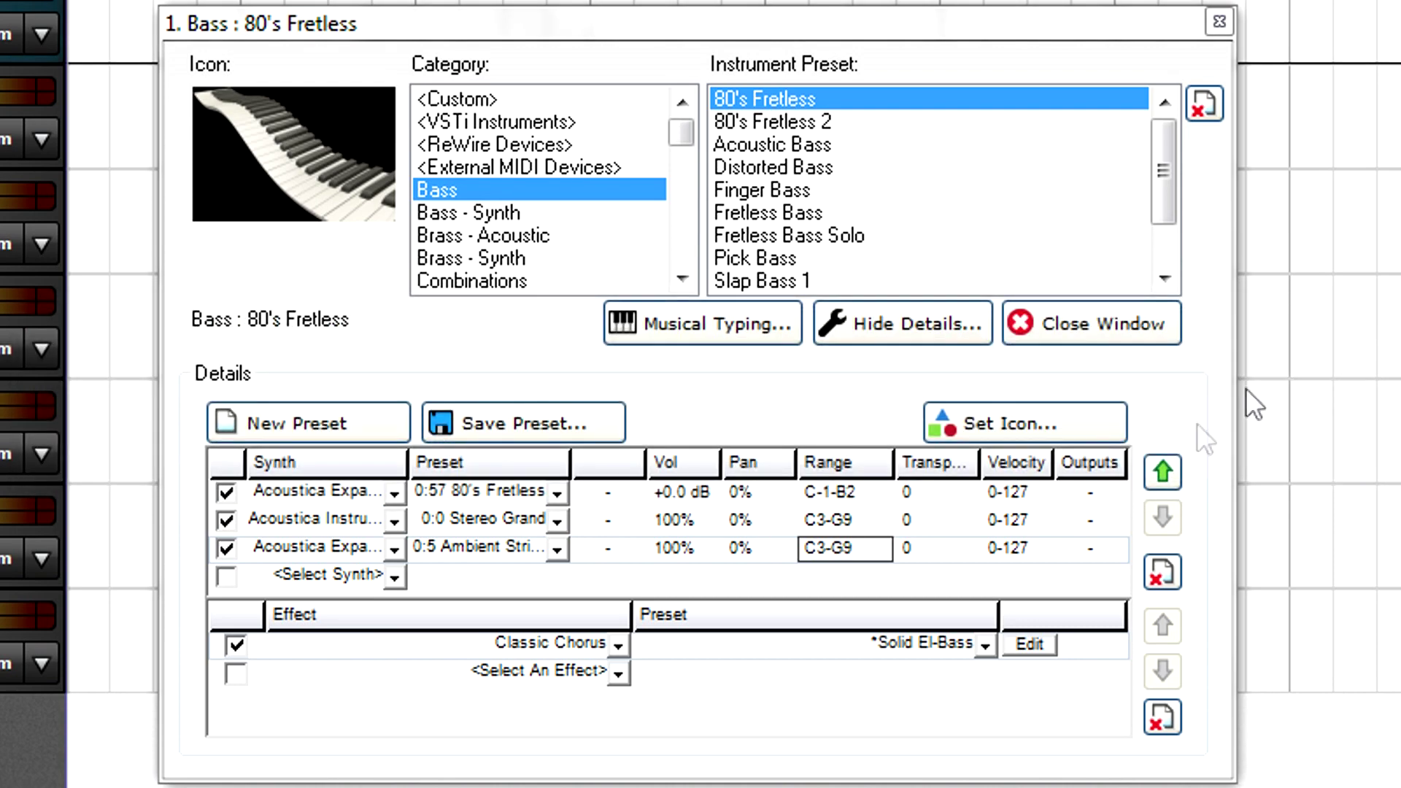
pyautogui.click(1007, 551)
pyautogui.press('Home')
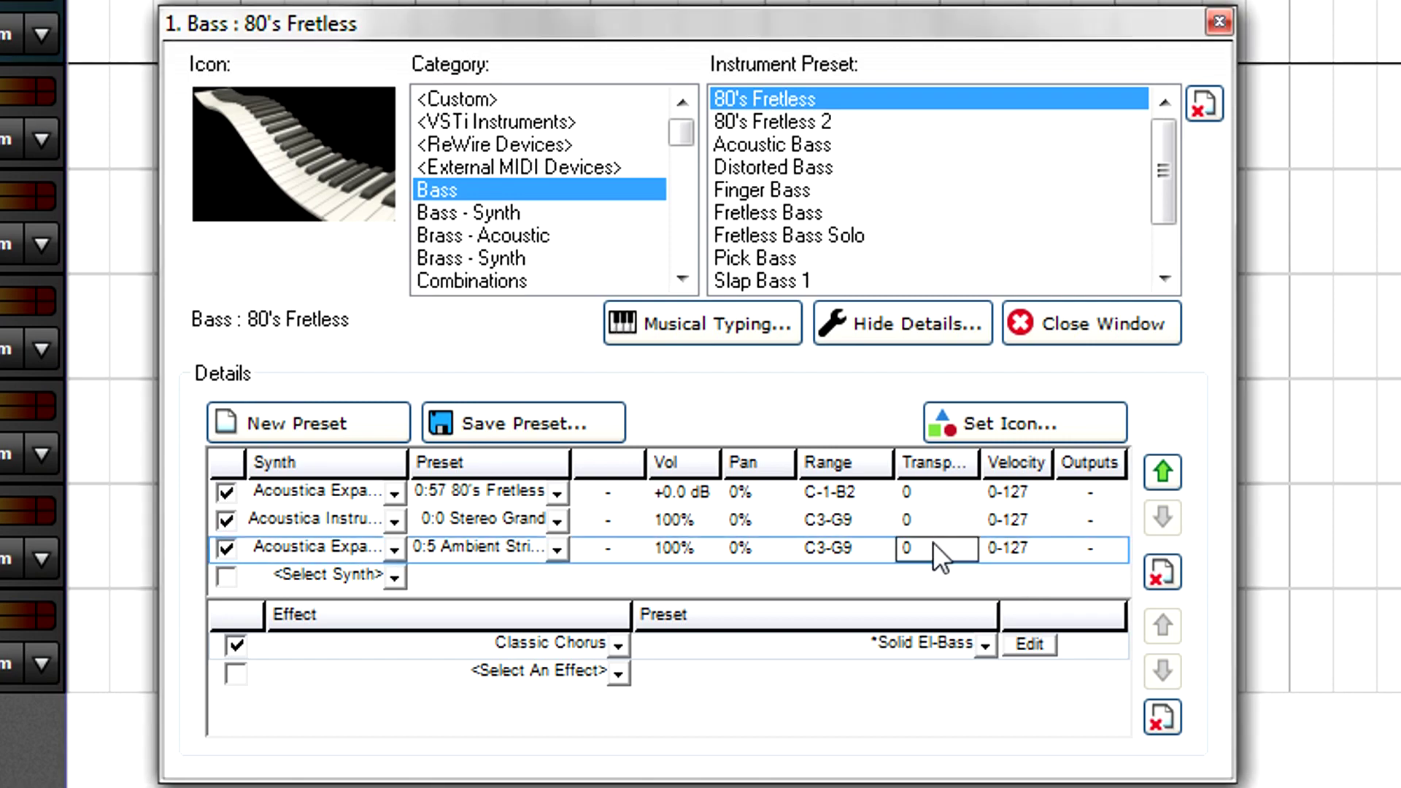
pyautogui.write('10')
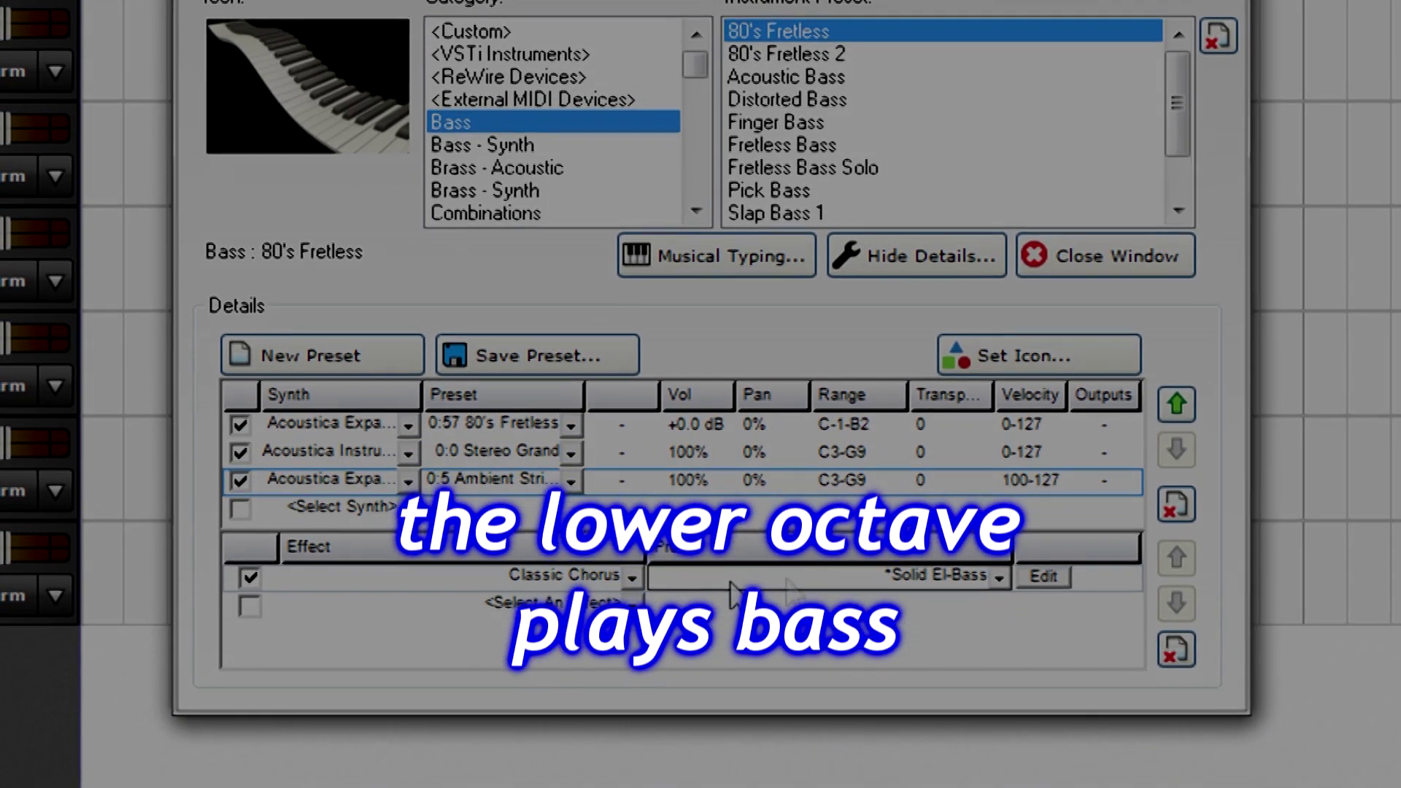
# Set strings velocity to 100-127, add Acoustica Reverb after Classic Chorus, and save the preset
pyautogui.click(631, 604)
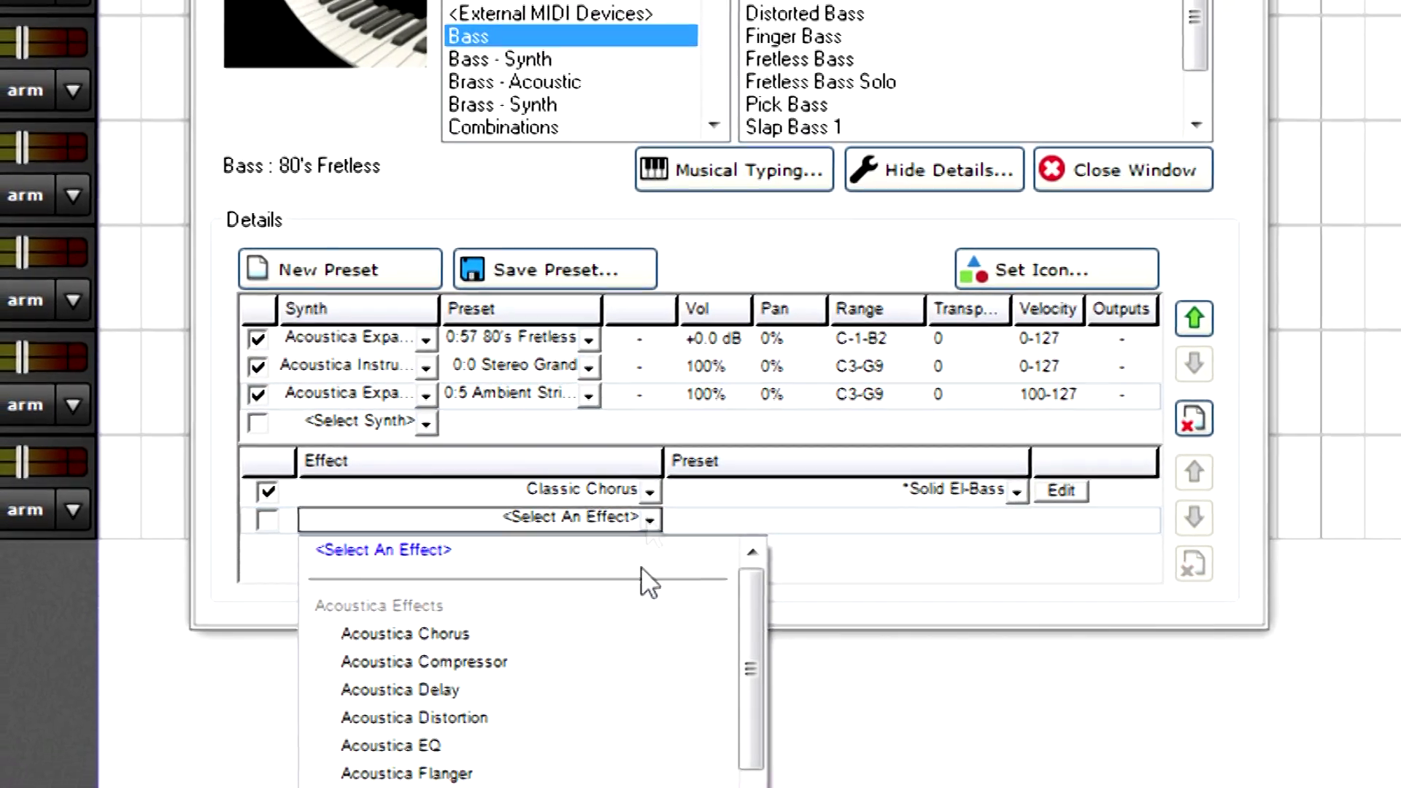
pyautogui.click(642, 777)
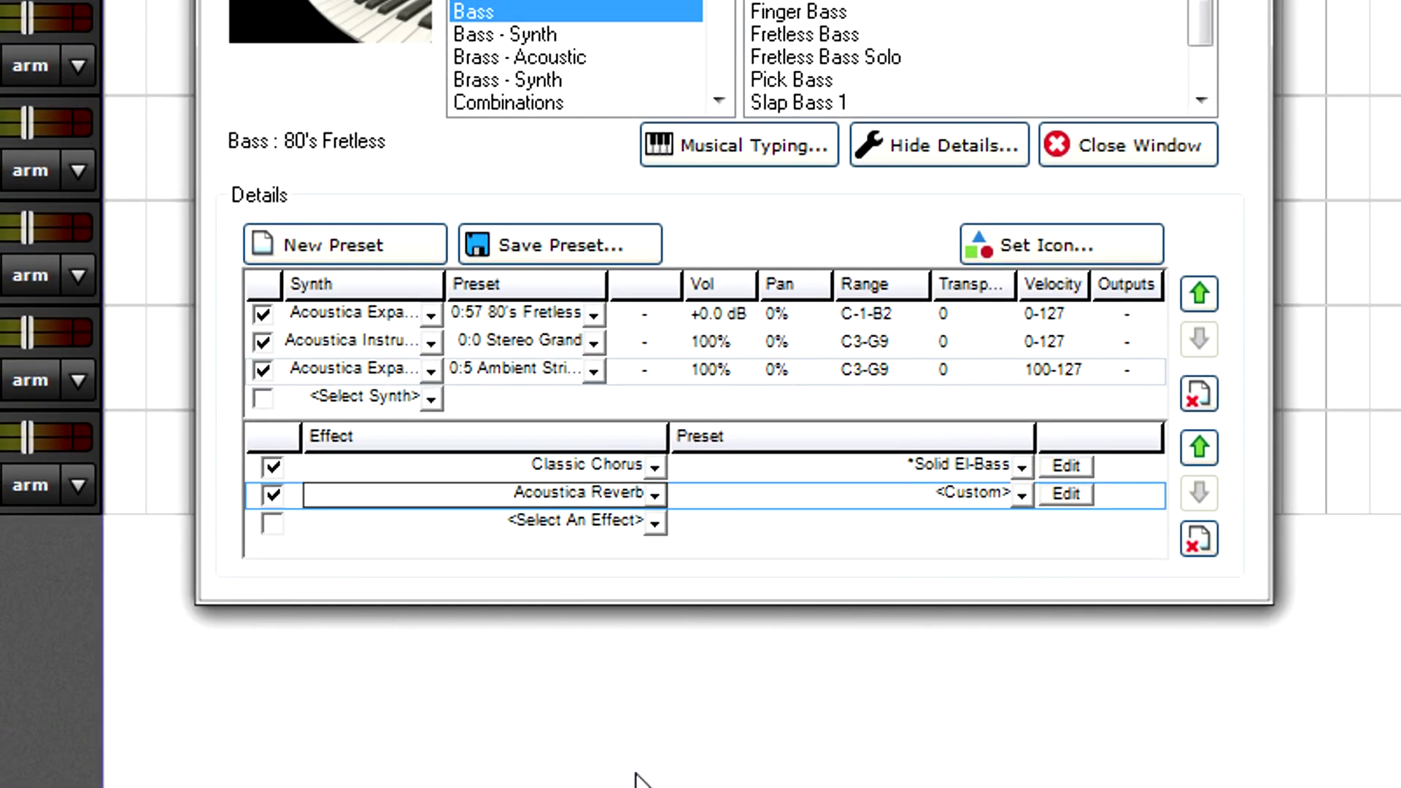
pyautogui.click(544, 247)
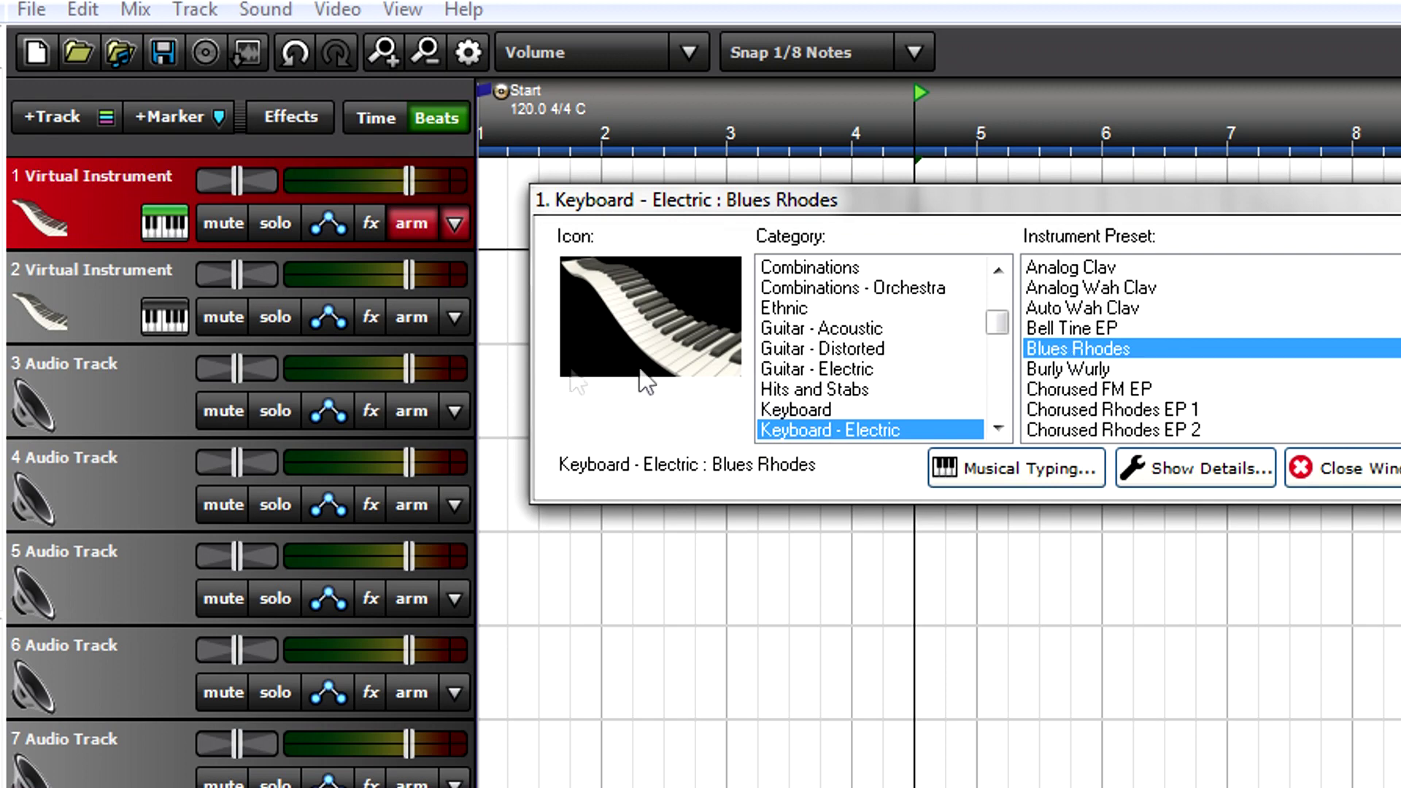
# Give track 2 Detuned Tonewheel Organ, arm and record it, and limit it to D2-A4
pyautogui.click(167, 314)
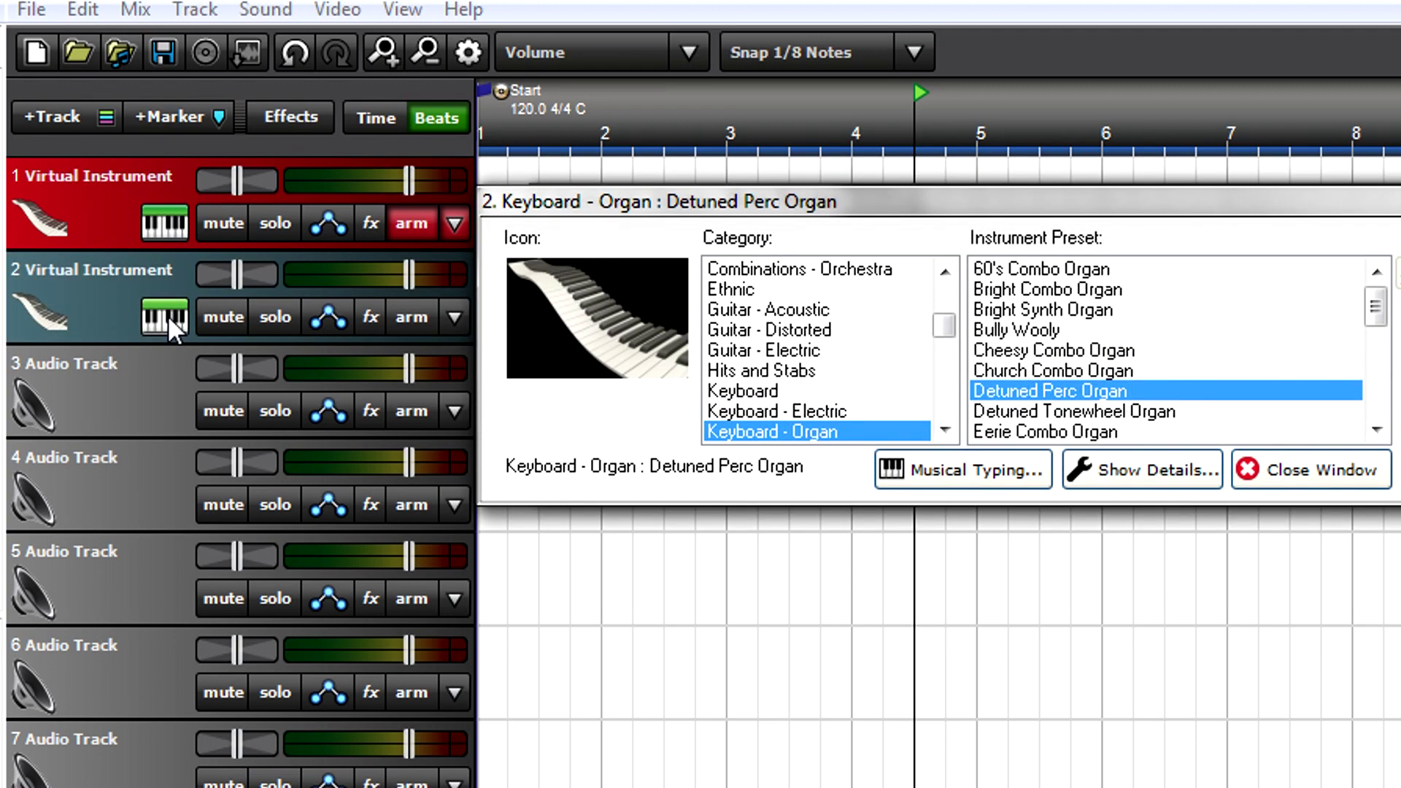
pyautogui.click(1057, 412)
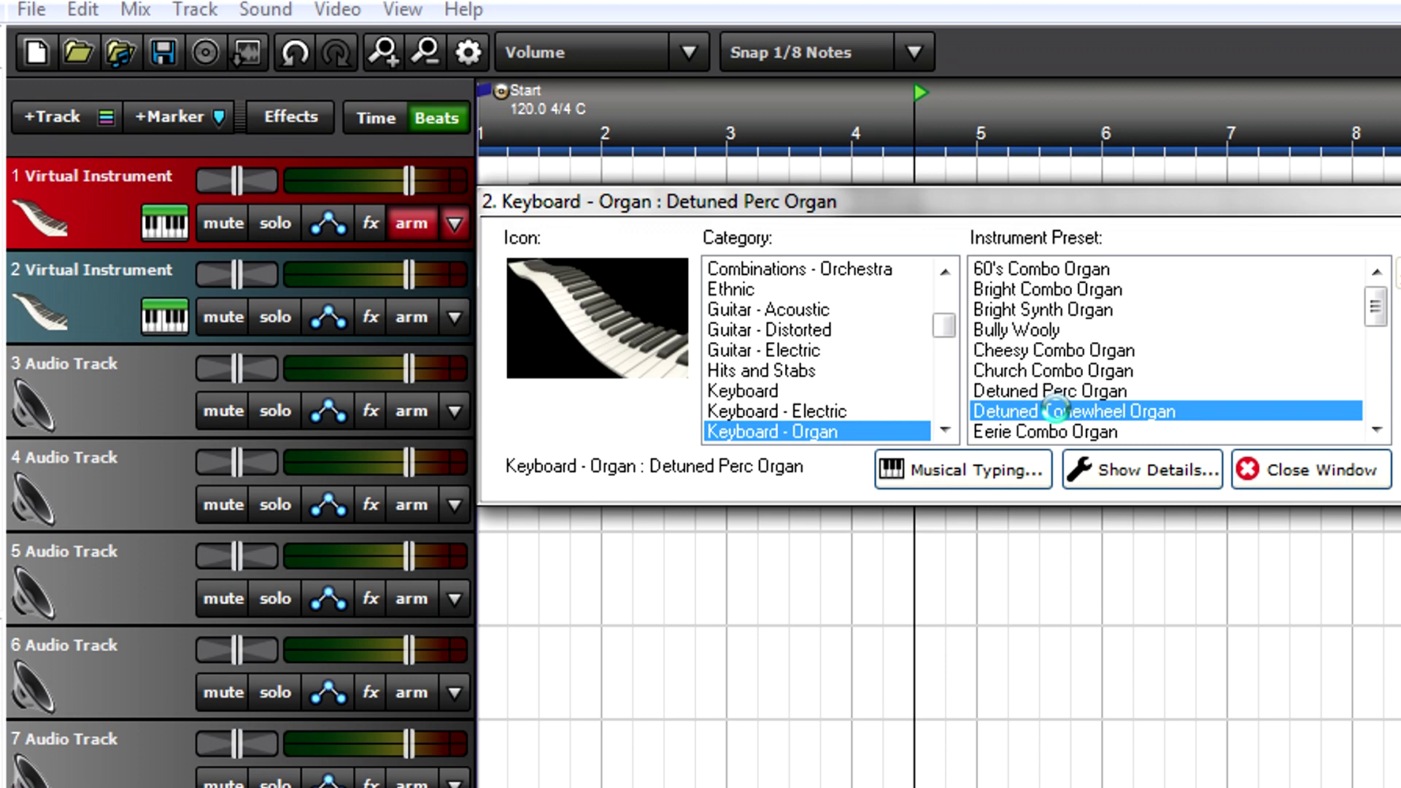
pyautogui.click(413, 318)
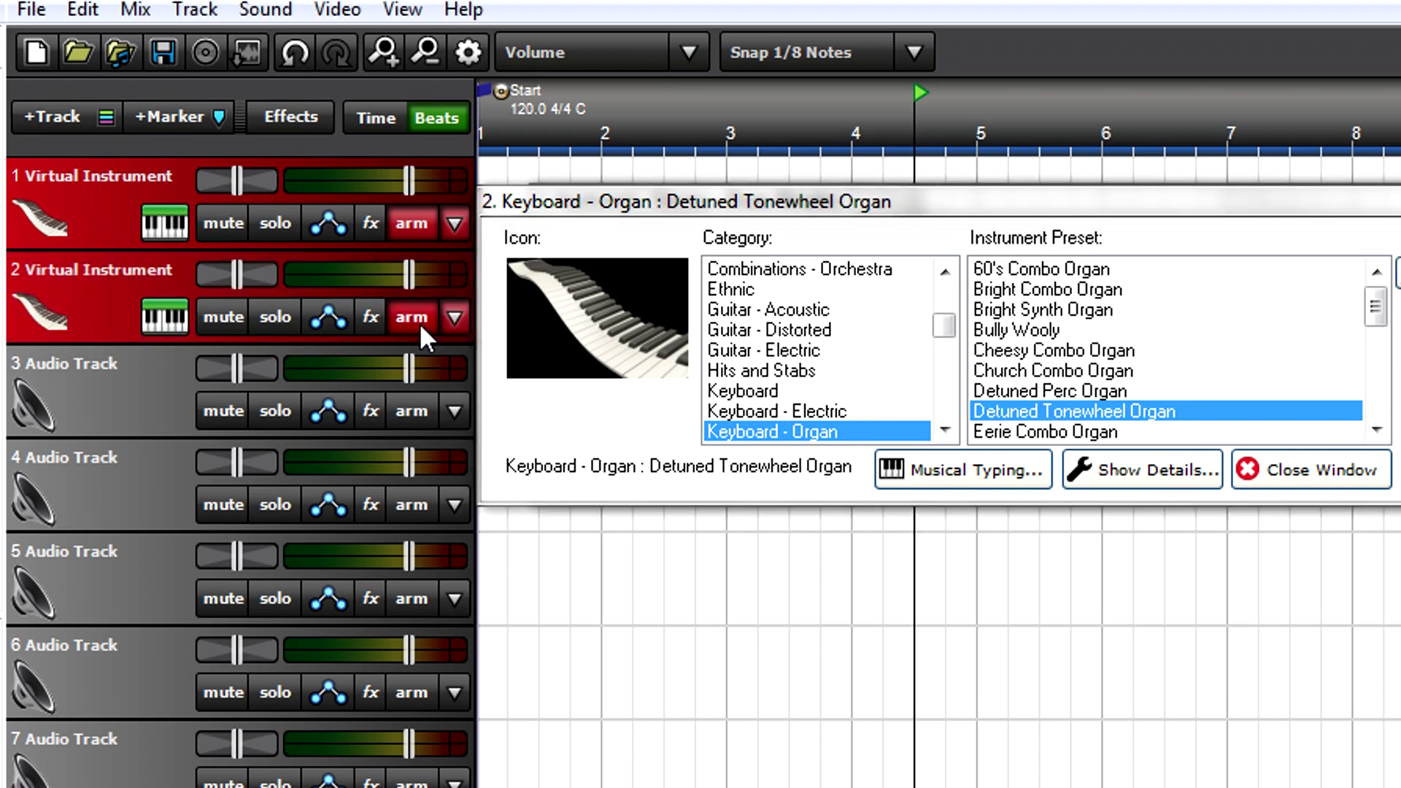
pyautogui.press('r')
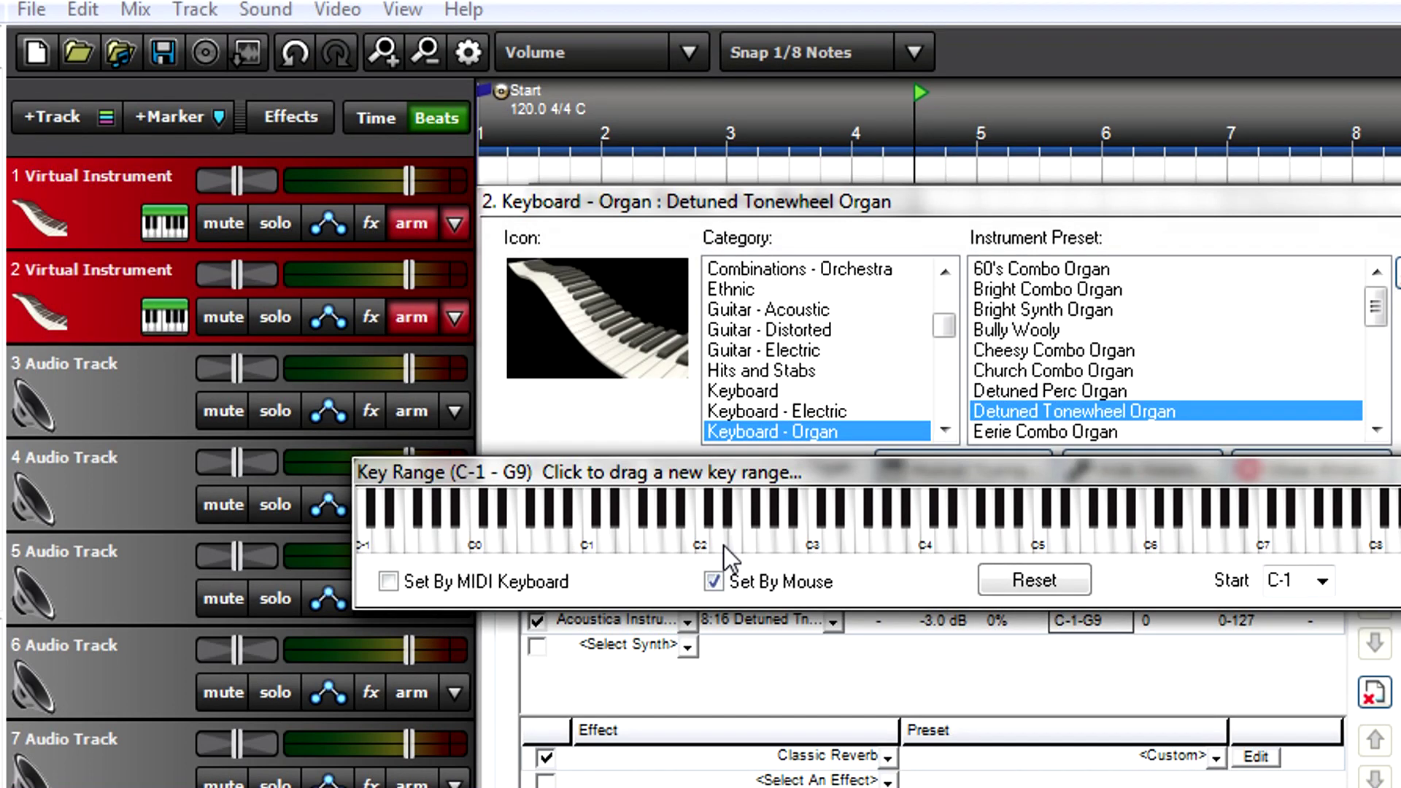
pyautogui.moveTo(723, 546); pyautogui.dragTo(1029, 545)
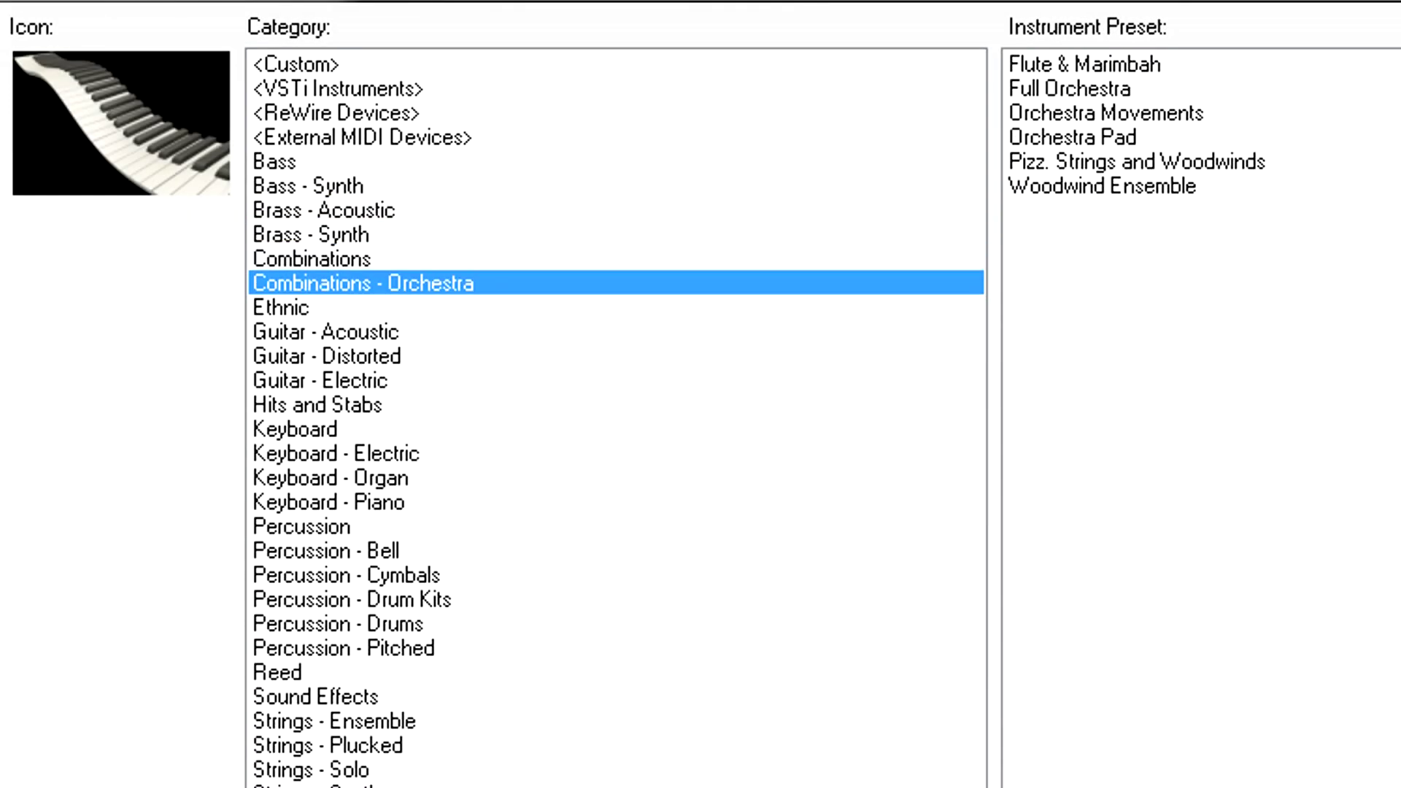
pyautogui.press('Down')
# Browse the instrument categories past Keyboard and Percussion to Strings - Plucked
pyautogui.press('Down')
pyautogui.press('Down')
pyautogui.press('Down')
pyautogui.press('Down')
pyautogui.press('Down')
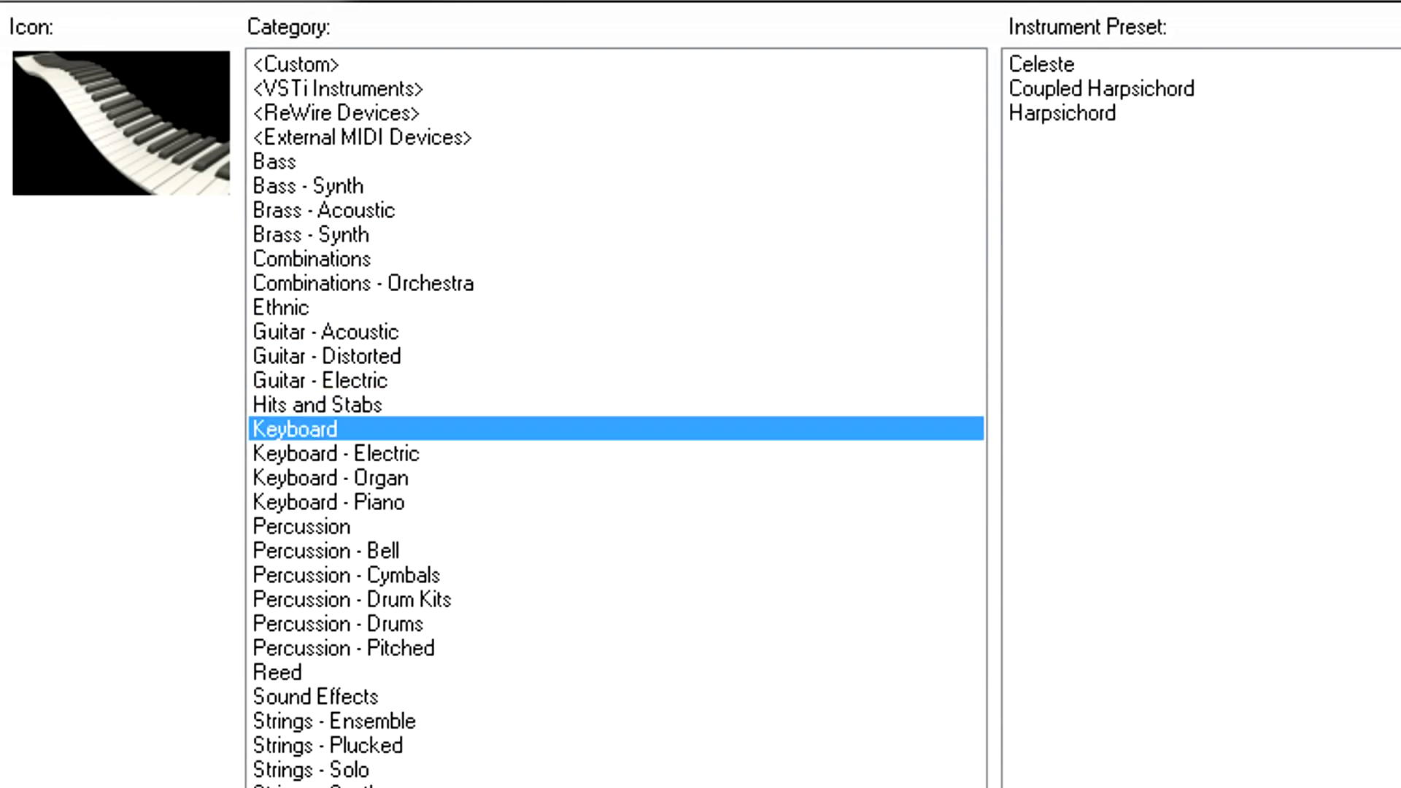
pyautogui.press('Down')
pyautogui.press('Down')
pyautogui.press('Down')
pyautogui.press('Down')
pyautogui.press('Down')
pyautogui.press('Down')
pyautogui.press('Down')
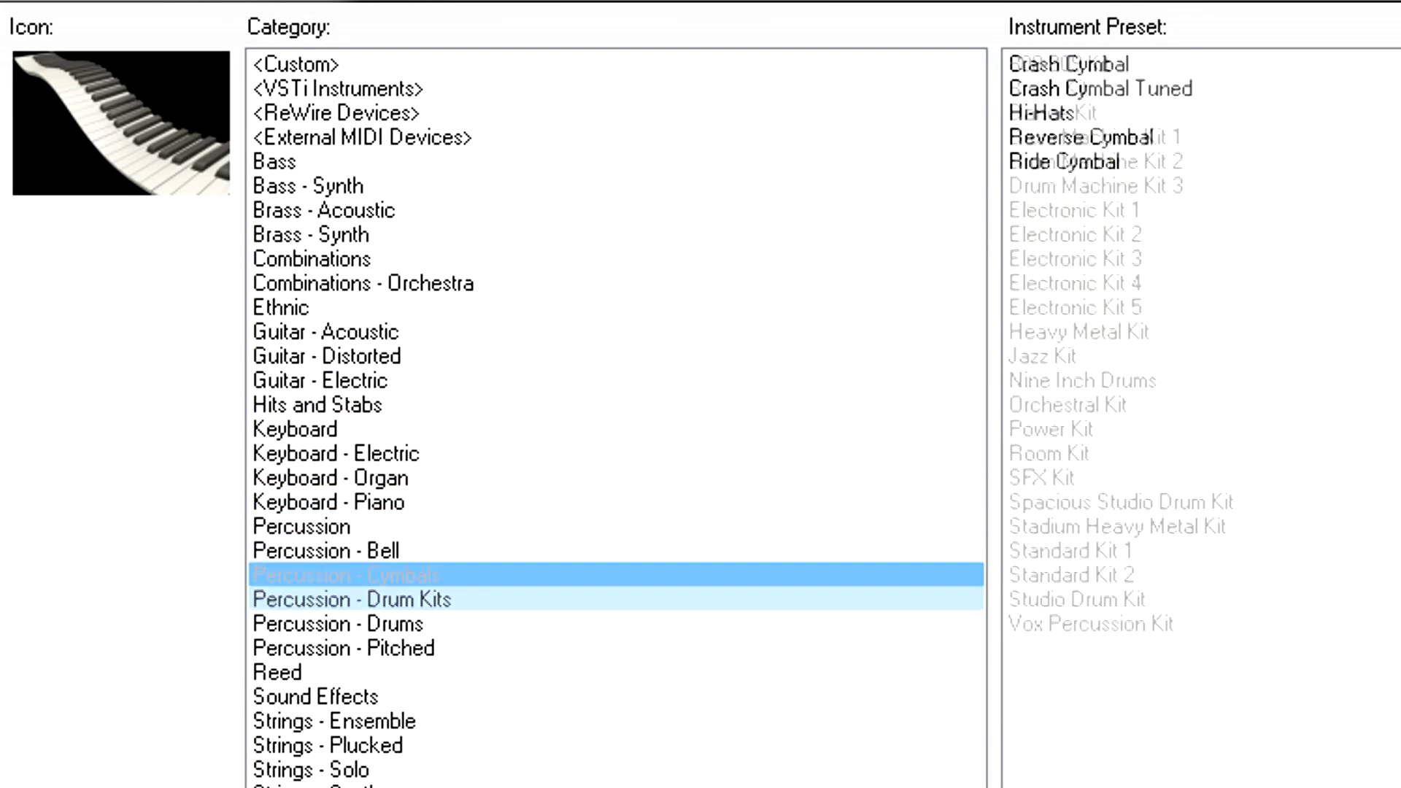
pyautogui.press('Down')
pyautogui.press('Down')
pyautogui.press('Down')
pyautogui.press('Down')
pyautogui.press('Down')
pyautogui.press('Down')
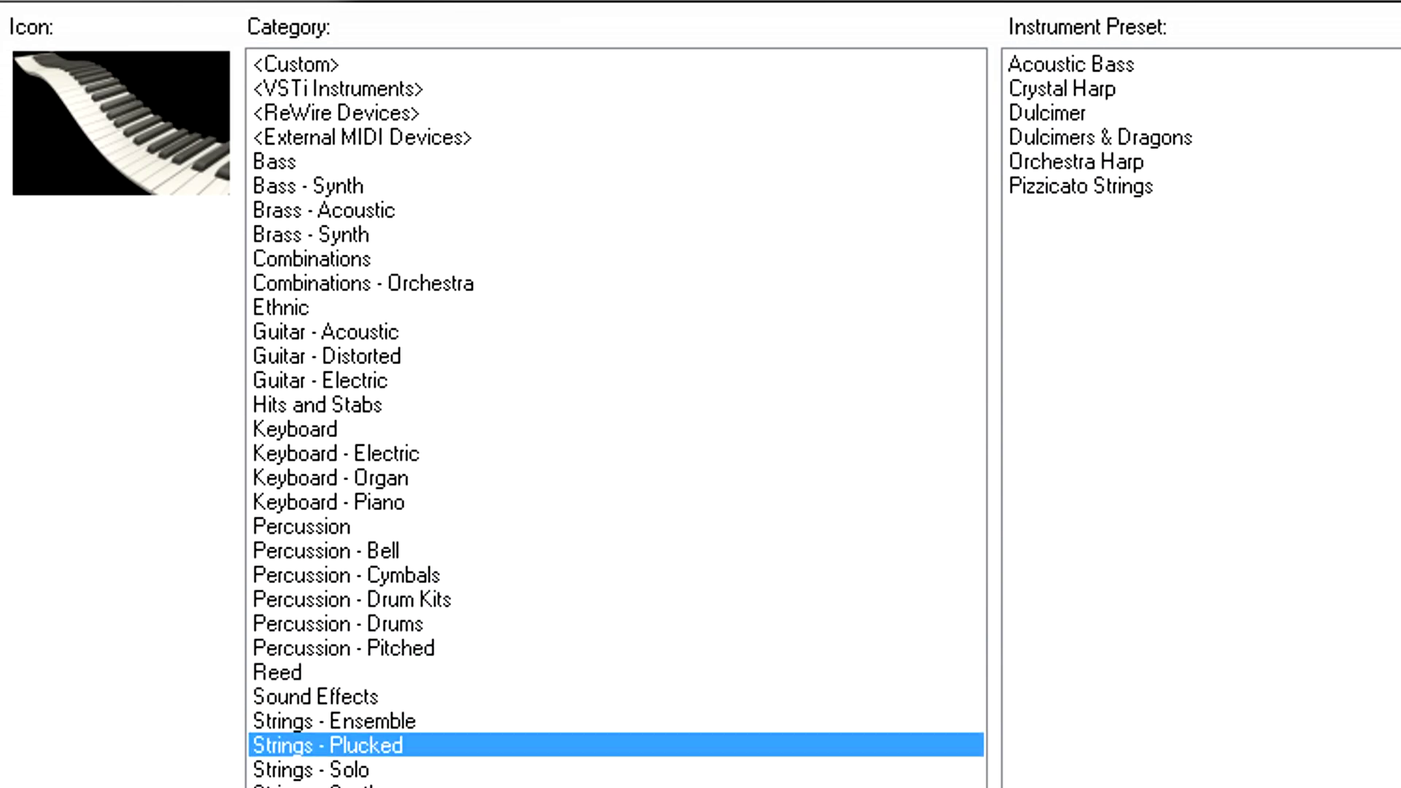
pyautogui.press('Down')
pyautogui.press('Down')
pyautogui.press('Down')
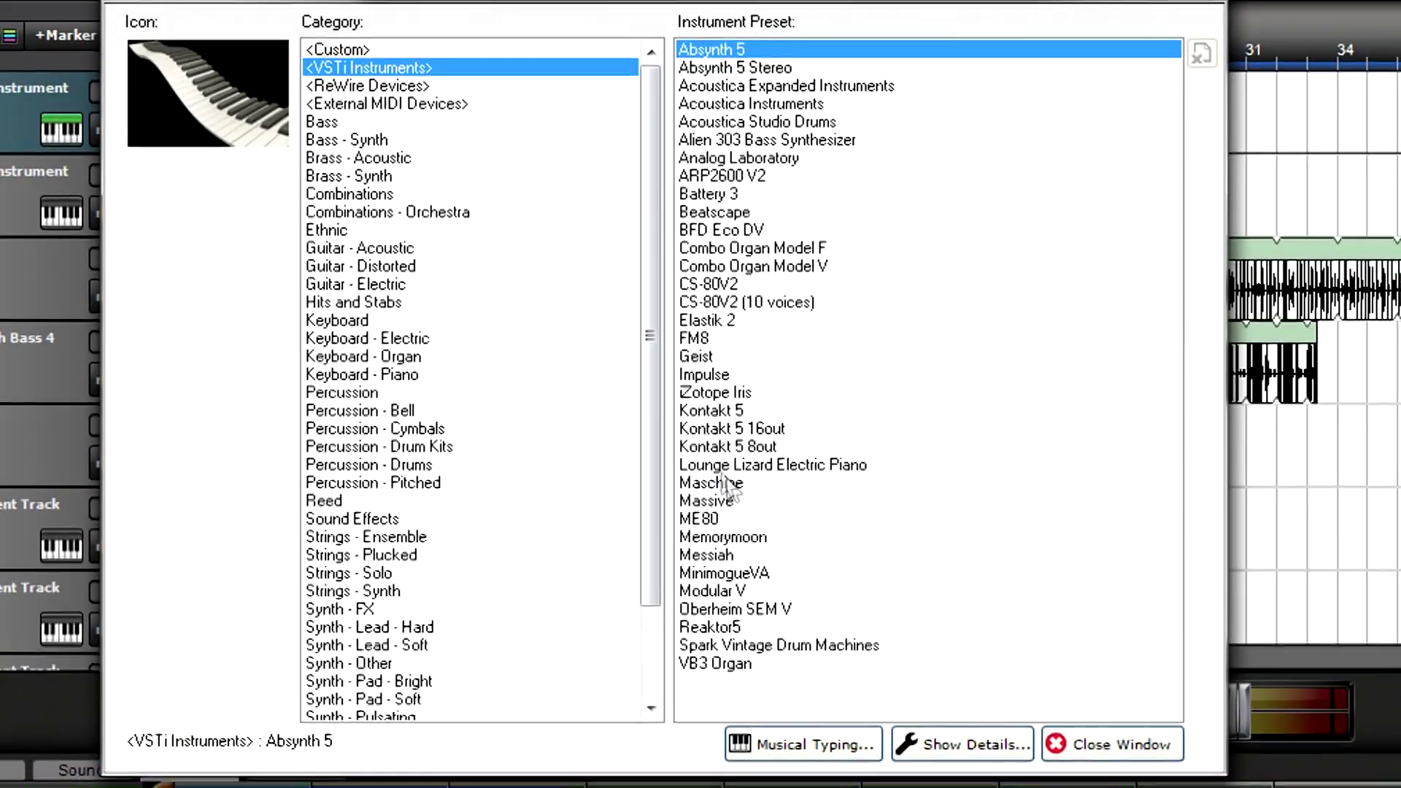
# Load the Maschine VST instrument on track 1 and open Maschine's interface
pyautogui.click(731, 485)
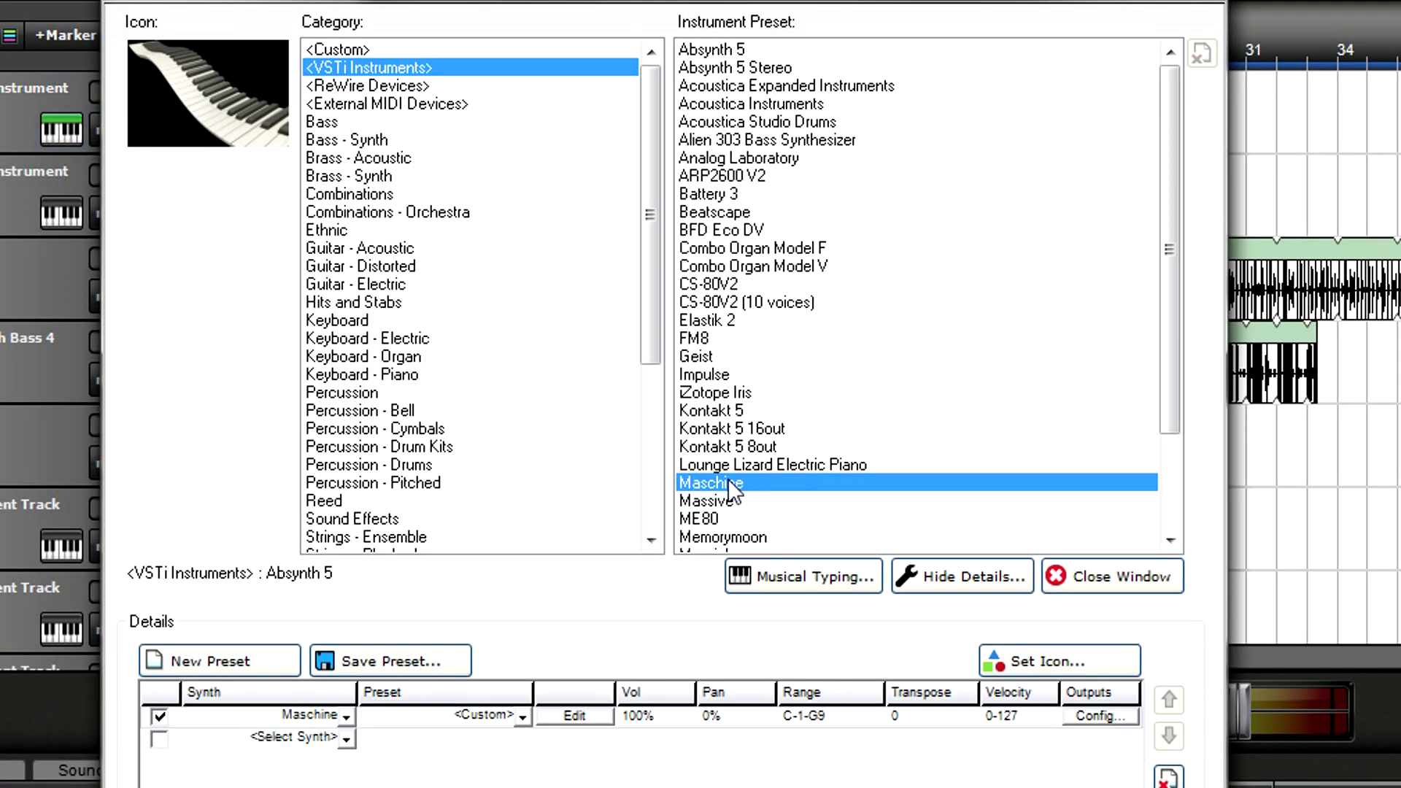
pyautogui.click(572, 717)
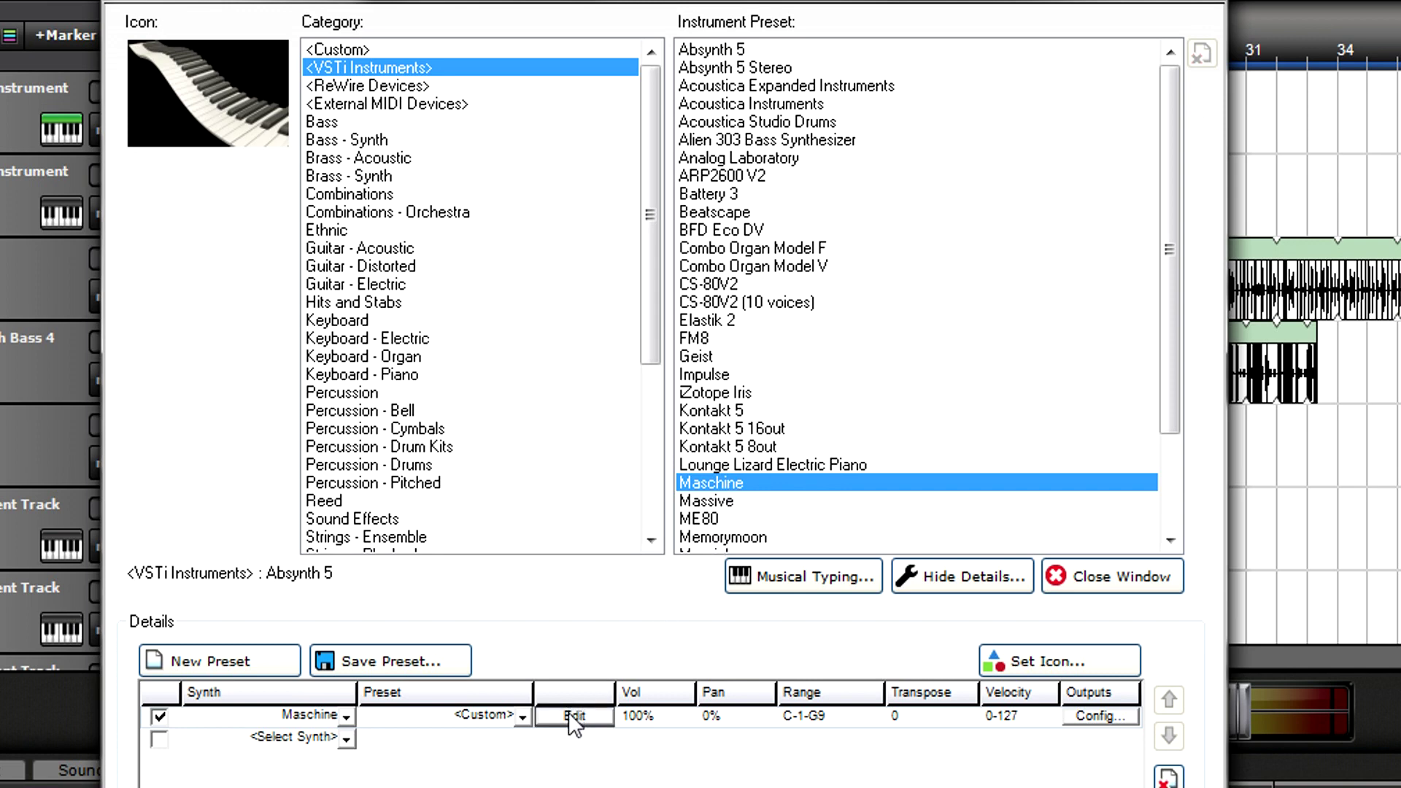